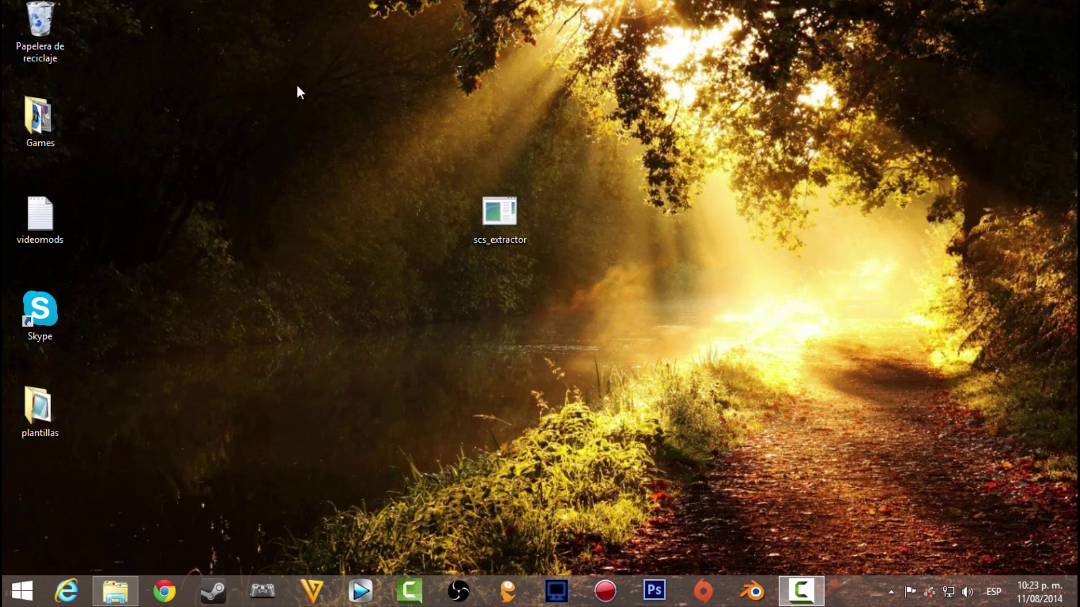
{"action": "left_click_drag", "start_coordinate": [332, 70], "coordinate": [761, 461]}
{"action": "left_click", "coordinate": [733, 432]}
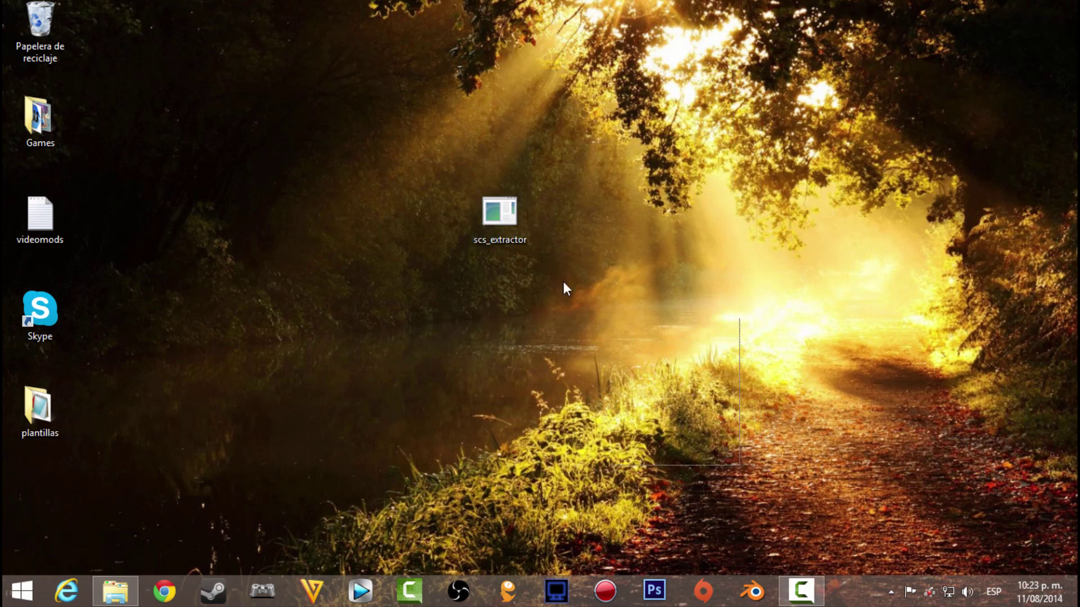
{"action": "left_click_drag", "start_coordinate": [565, 287], "coordinate": [248, 54]}
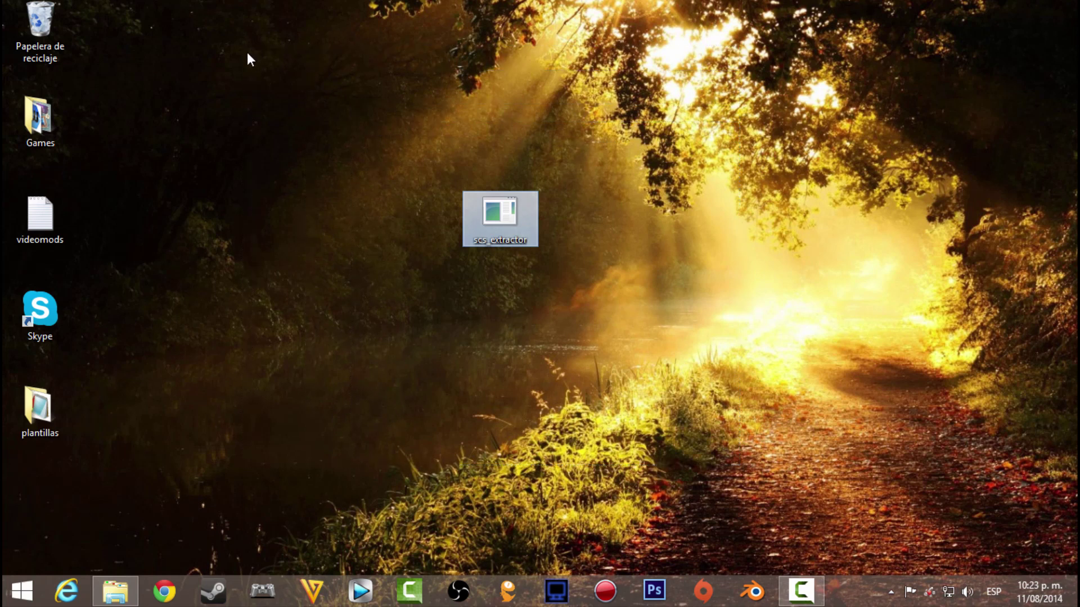
{"action": "left_click", "coordinate": [234, 71]}
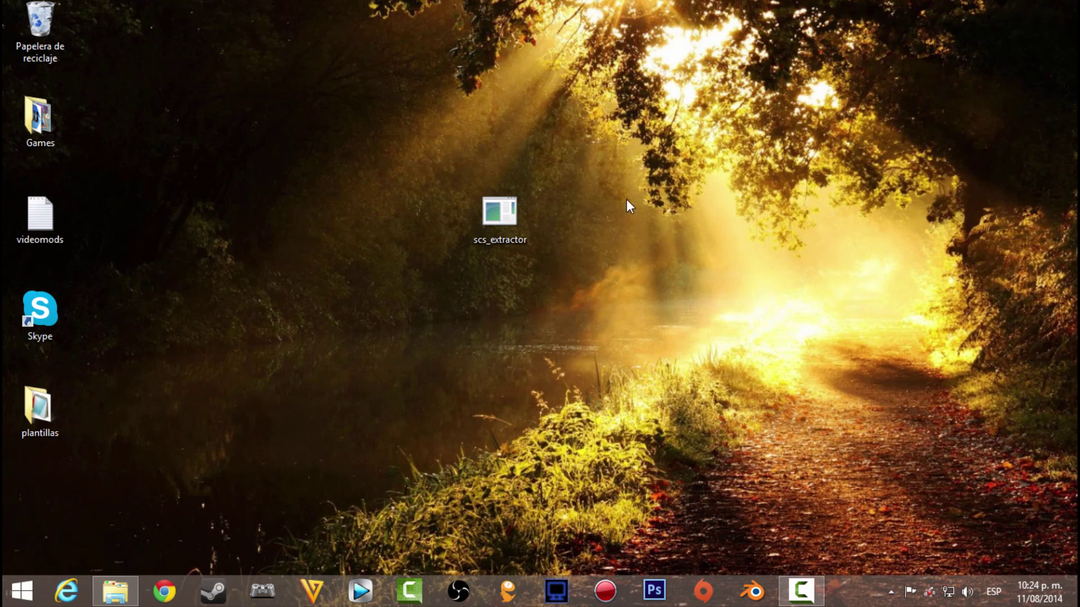
{"action": "left_click", "coordinate": [499, 211]}
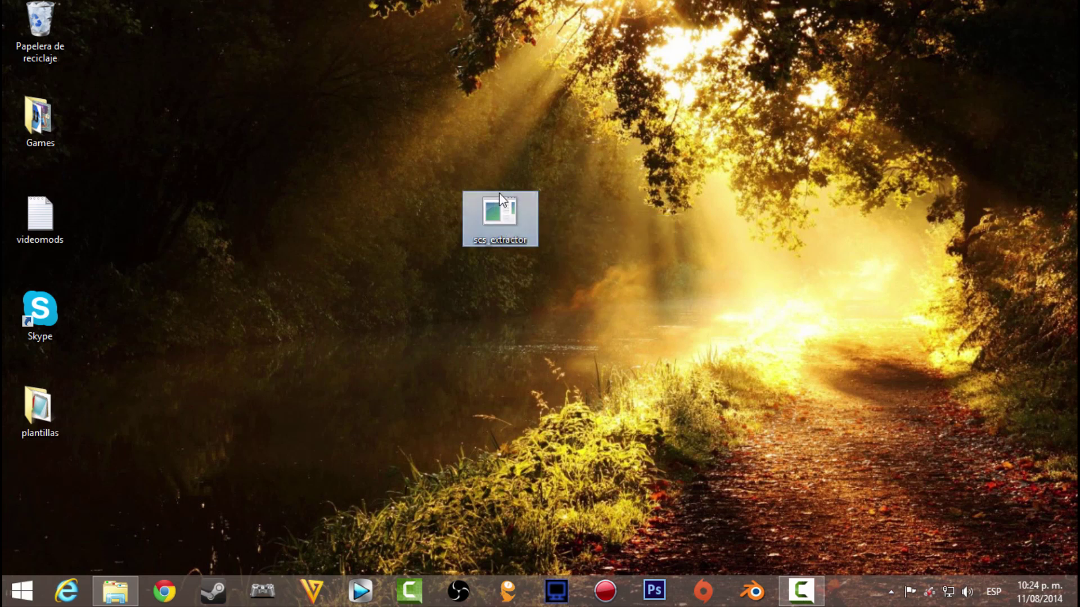
Locate the base SCS file in the Euro Truck Simulator 2 folder under Archivos de programa (x86) on drive C.
{"action": "left_click", "coordinate": [115, 590]}
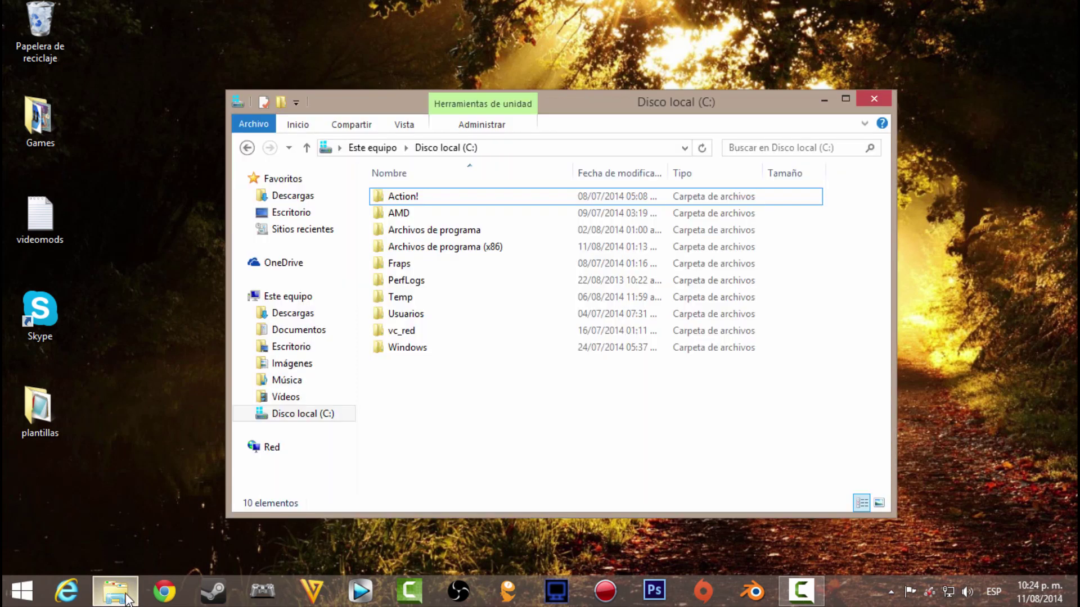
{"action": "left_click", "coordinate": [474, 252]}
{"action": "double_click", "coordinate": [474, 252]}
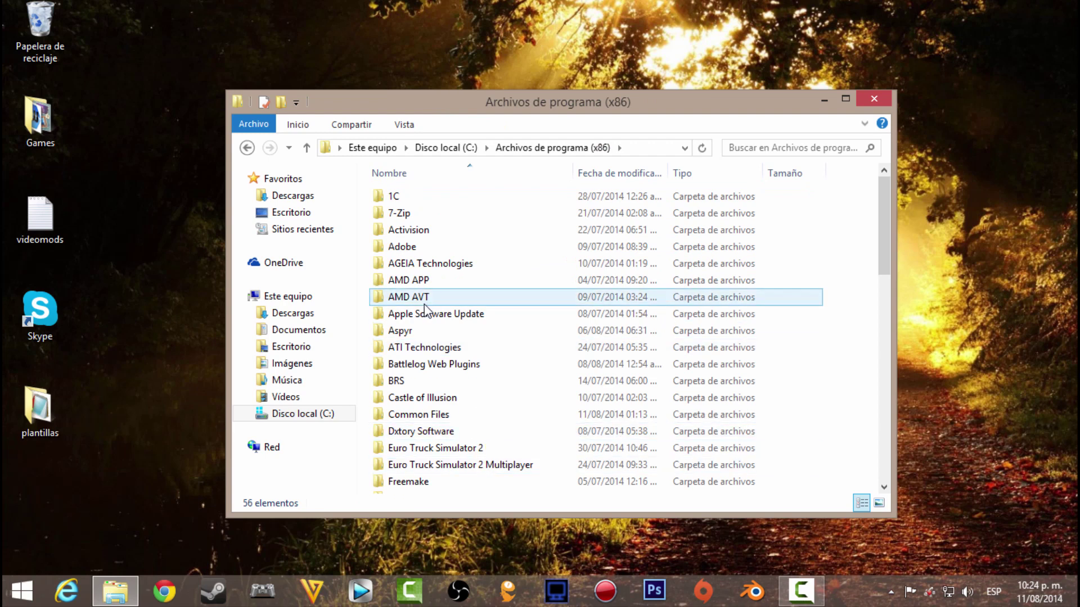
{"action": "scroll", "coordinate": [565, 356], "scroll_direction": "down", "scroll_amount": 3}
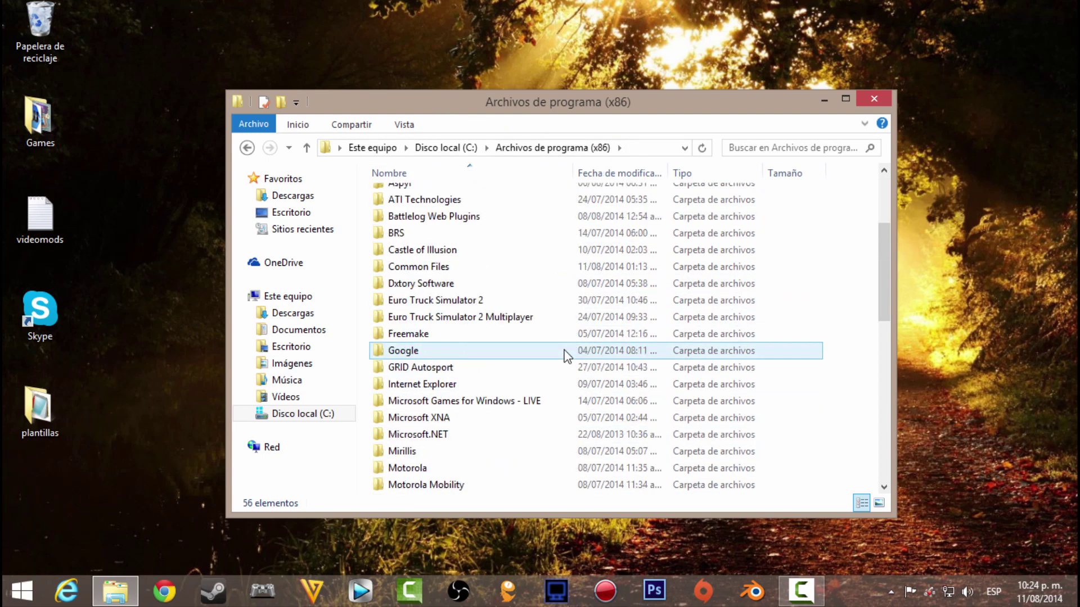
{"action": "double_click", "coordinate": [479, 300]}
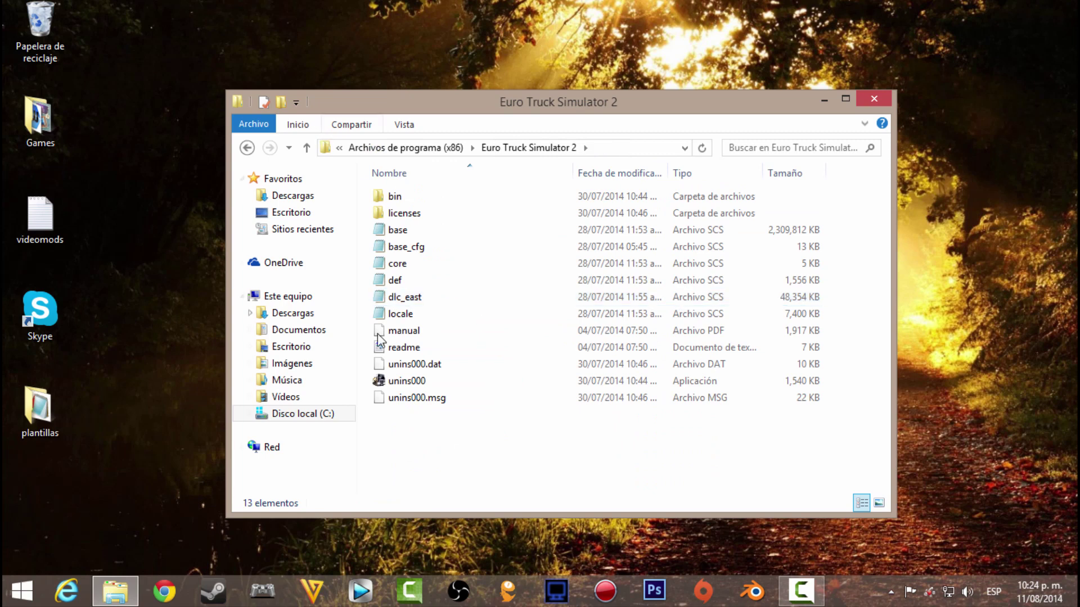
{"action": "left_click", "coordinate": [397, 231]}
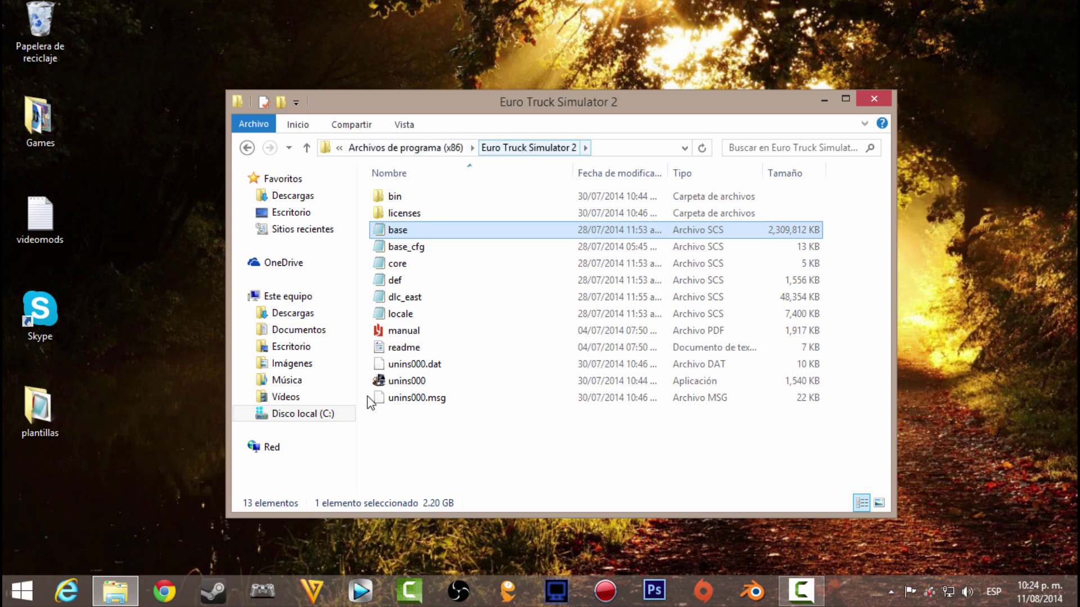
Go to Steam\SteamApps\common\Euro Truck Simulator 2 under Archivos de programa (x86) and select the base SCS file.
{"action": "left_click", "coordinate": [336, 416]}
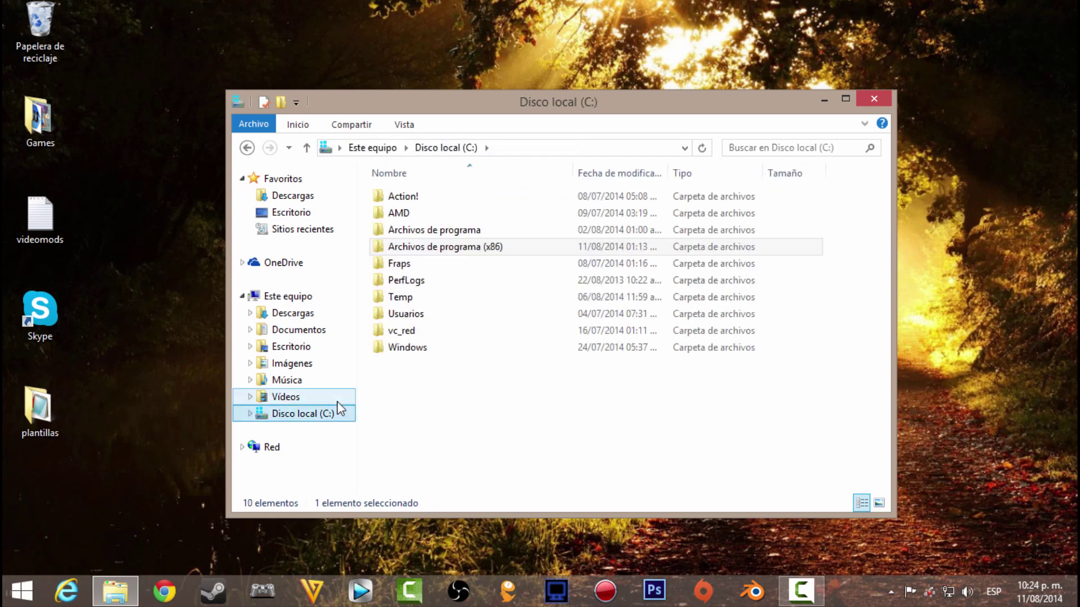
{"action": "double_click", "coordinate": [441, 248]}
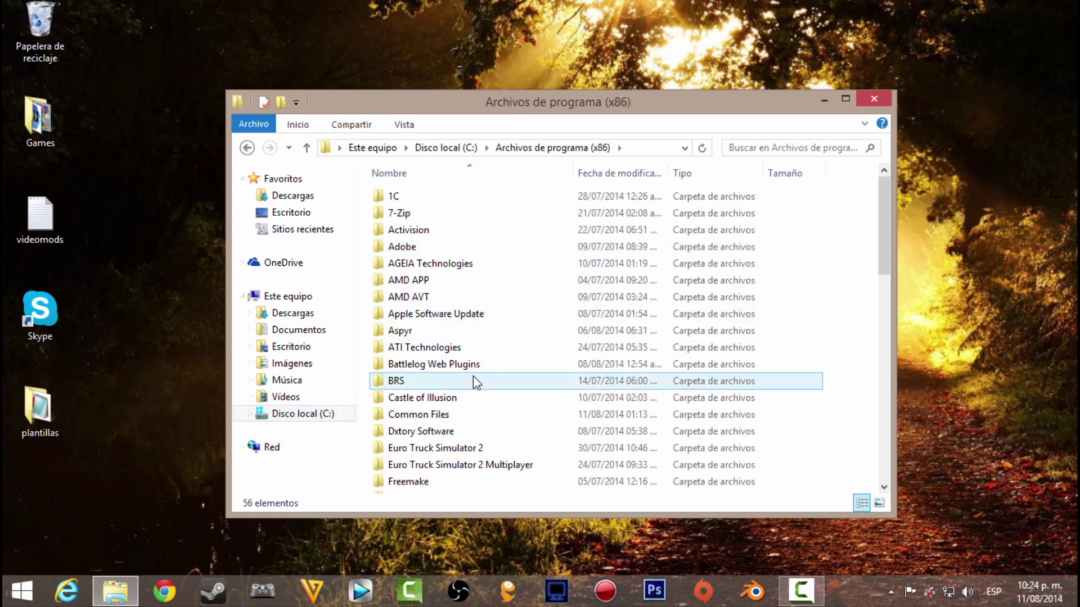
{"action": "scroll", "coordinate": [473, 377], "scroll_direction": "down", "scroll_amount": 13}
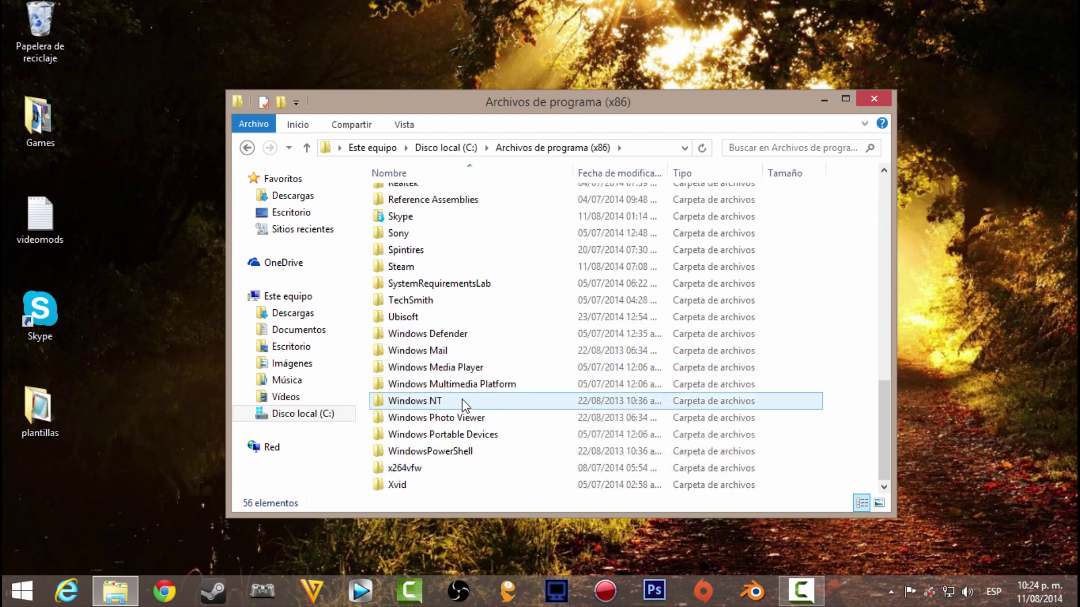
{"action": "double_click", "coordinate": [410, 268]}
{"action": "scroll", "coordinate": [416, 297], "scroll_direction": "down", "scroll_amount": 5}
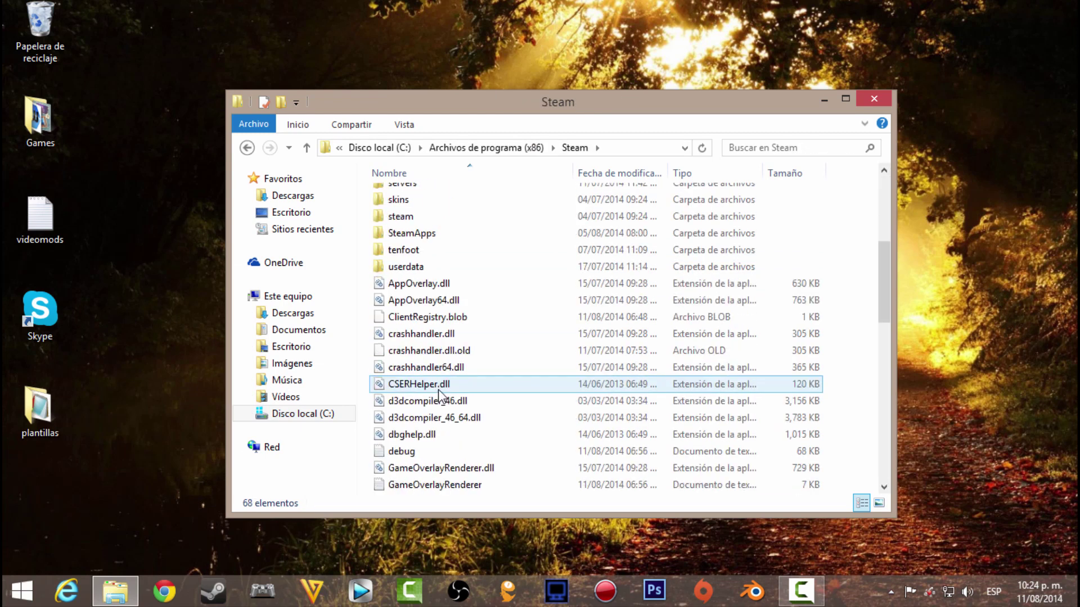
{"action": "double_click", "coordinate": [420, 235]}
{"action": "double_click", "coordinate": [409, 198]}
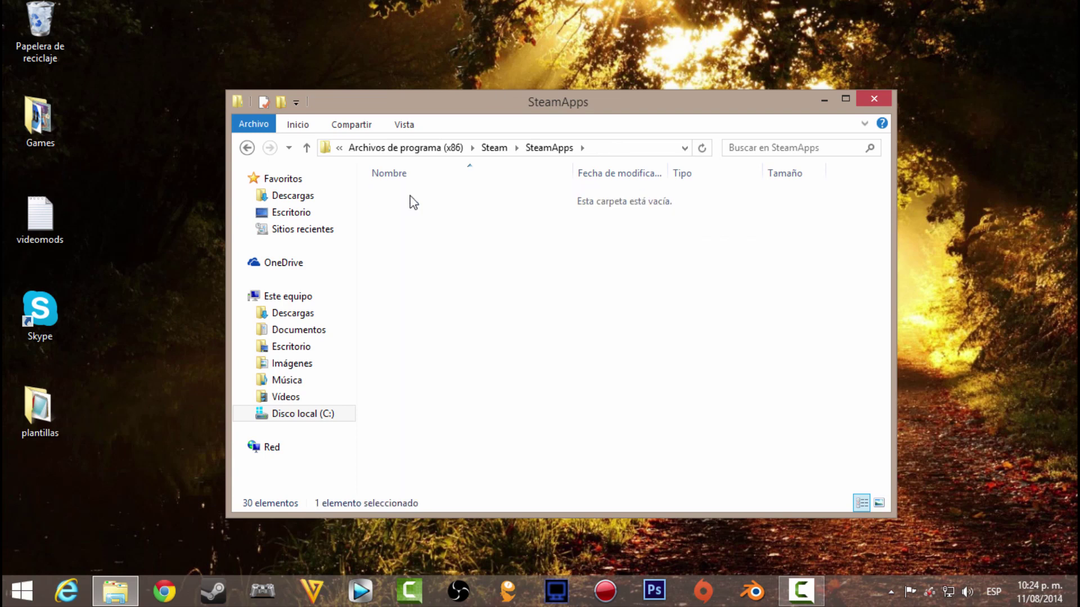
{"action": "double_click", "coordinate": [460, 414]}
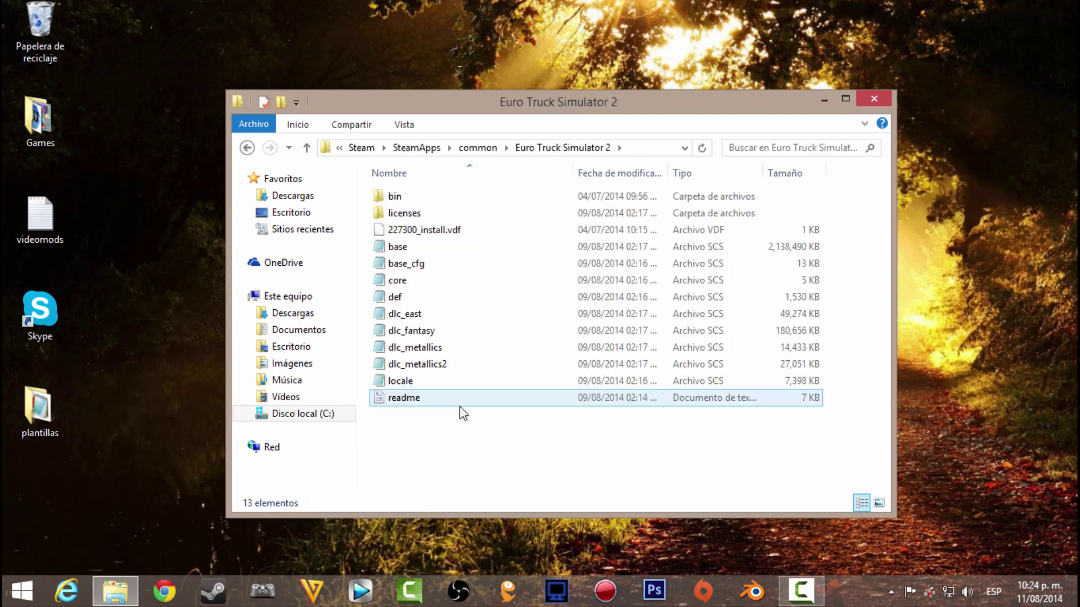
{"action": "left_click", "coordinate": [418, 246]}
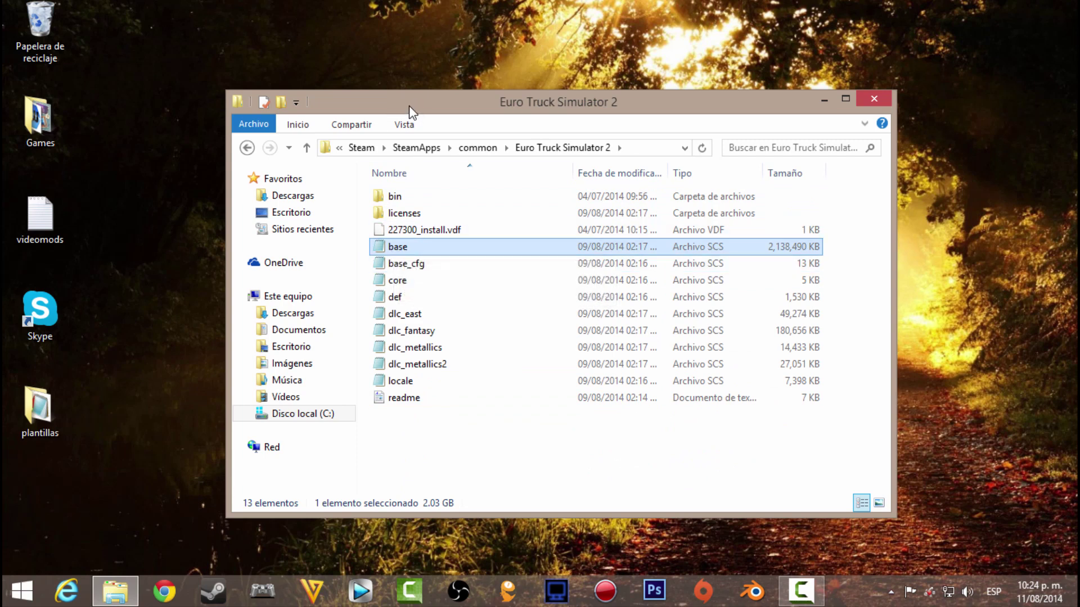
Move the game folder window aside and create a new folder named base on the desktop.
{"action": "left_click_drag", "start_coordinate": [410, 107], "coordinate": [589, 108]}
{"action": "left_click", "coordinate": [186, 218]}
{"action": "right_click", "coordinate": [185, 217]}
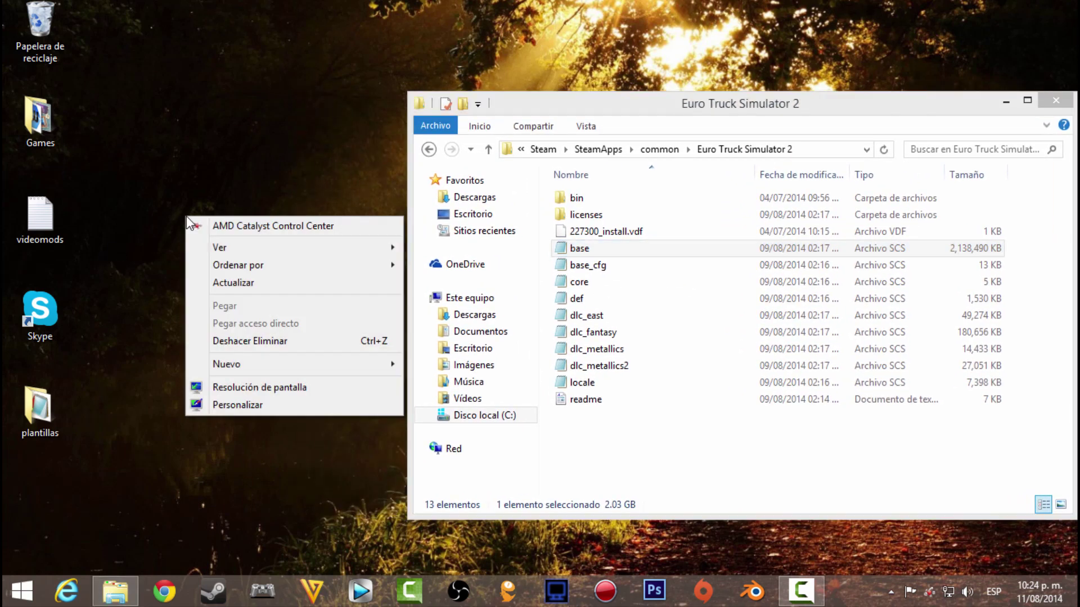
{"action": "mouse_move", "coordinate": [325, 366]}
{"action": "left_click", "coordinate": [411, 365]}
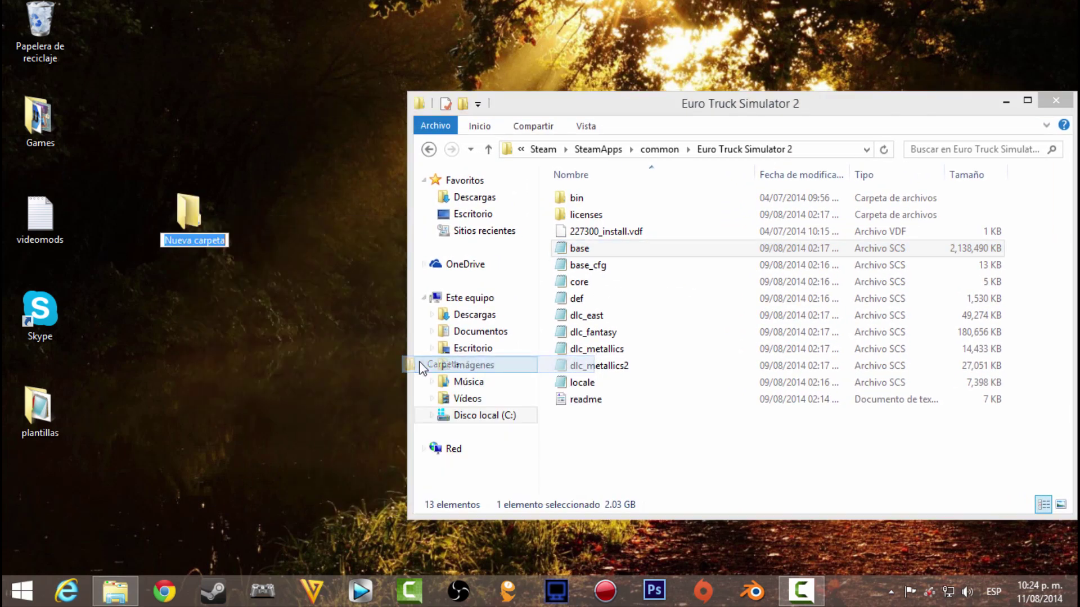
{"action": "type", "text": "base"}
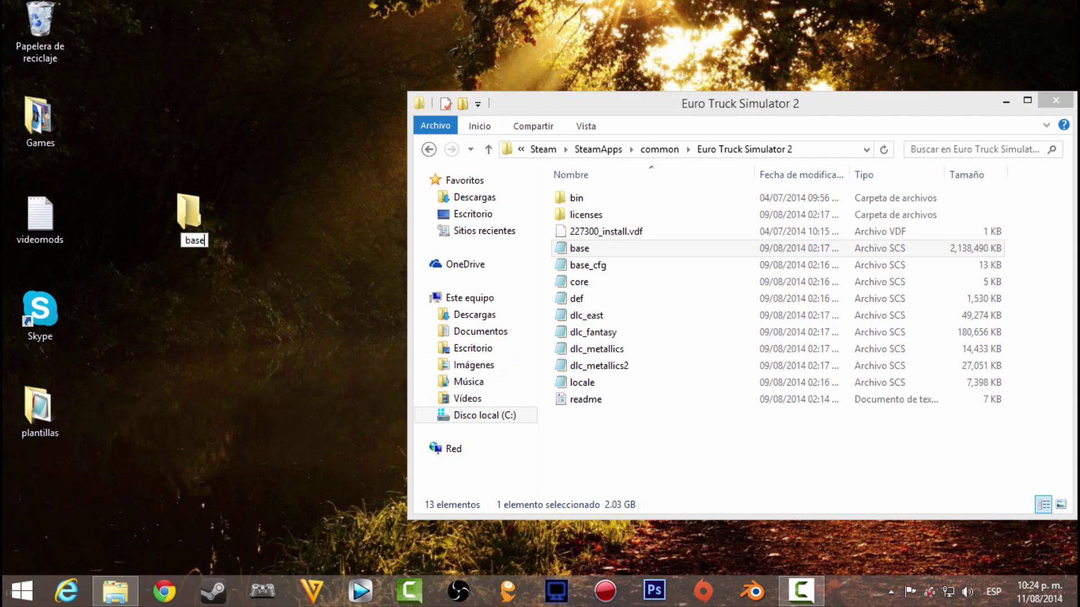
{"action": "key", "text": "Return"}
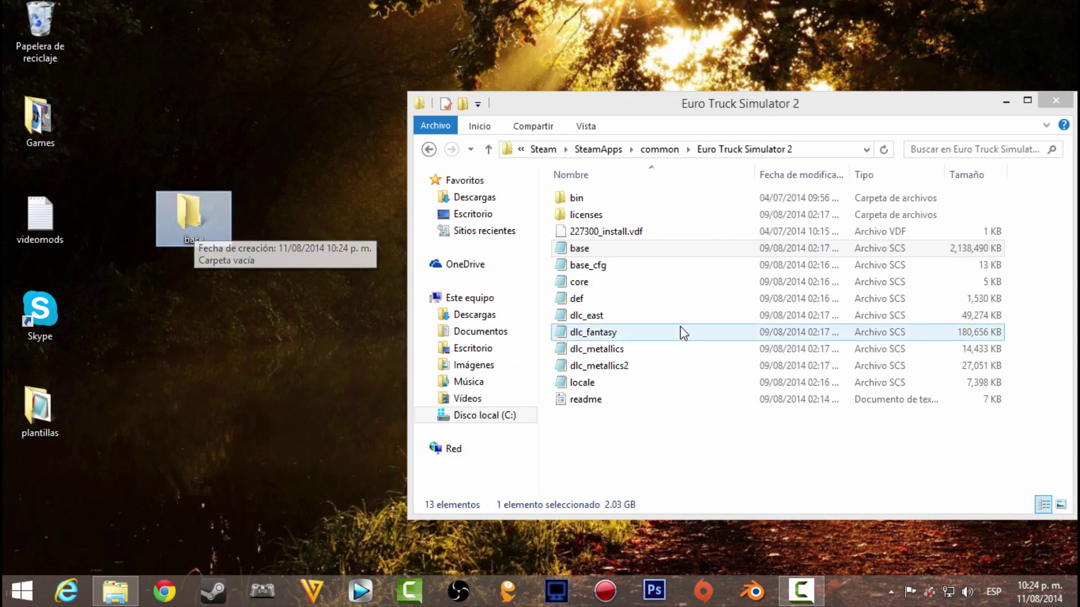
Copy the base SCS file from the Steam game folder into the base folder on the desktop.
{"action": "left_click", "coordinate": [578, 250]}
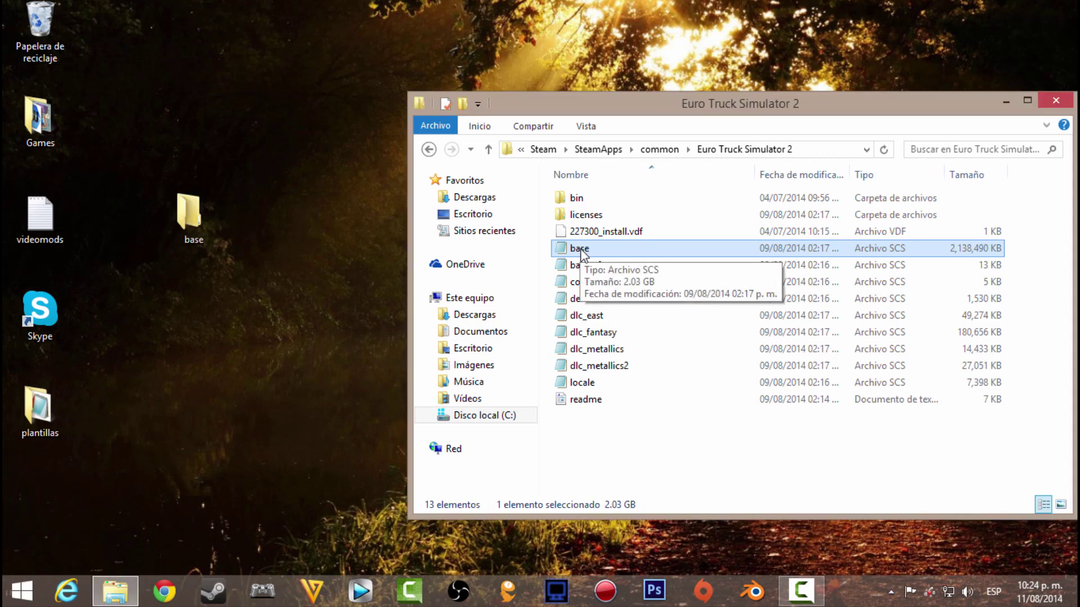
{"action": "right_click", "coordinate": [582, 253]}
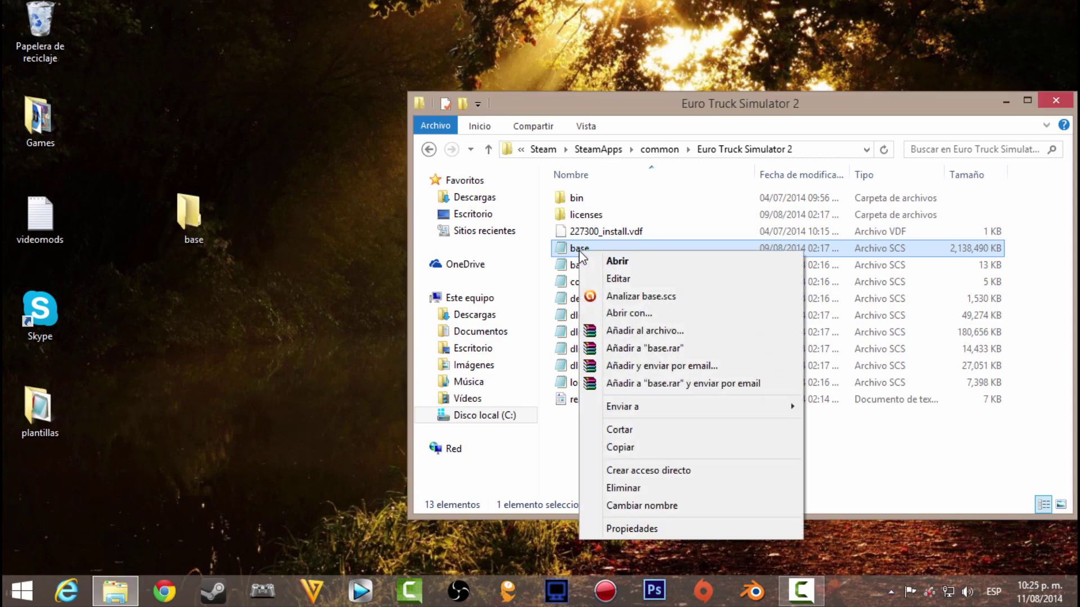
{"action": "left_click", "coordinate": [639, 447]}
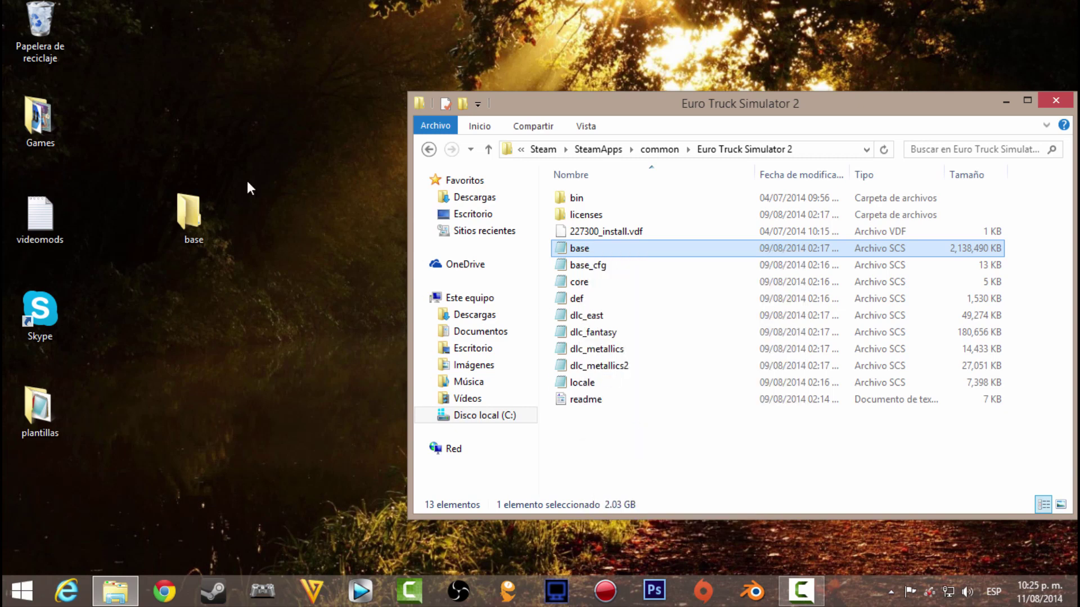
{"action": "double_click", "coordinate": [189, 214]}
{"action": "right_click", "coordinate": [333, 259]}
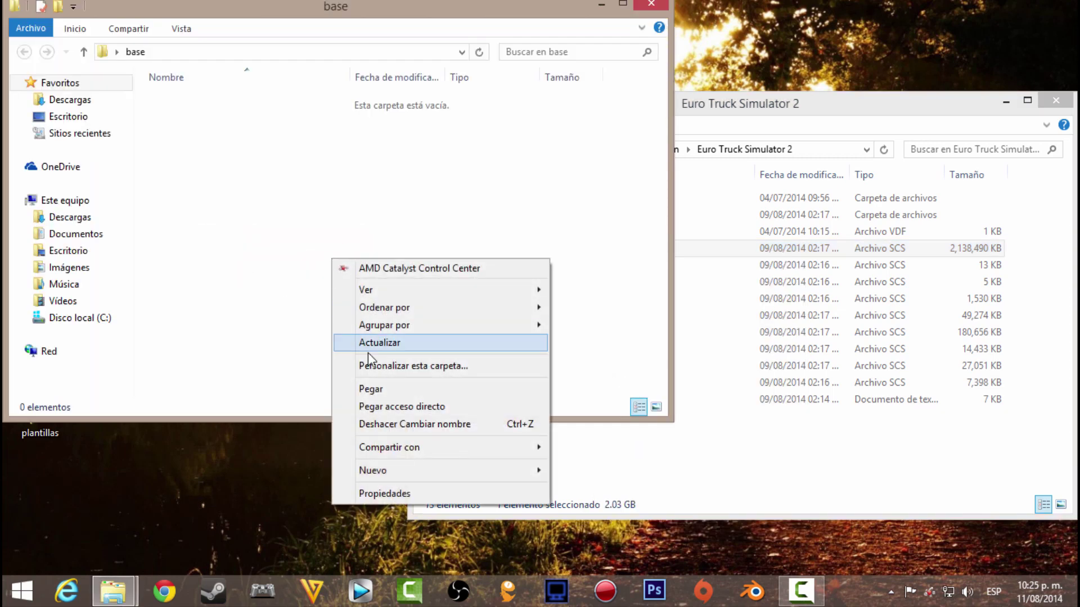
{"action": "left_click", "coordinate": [371, 389]}
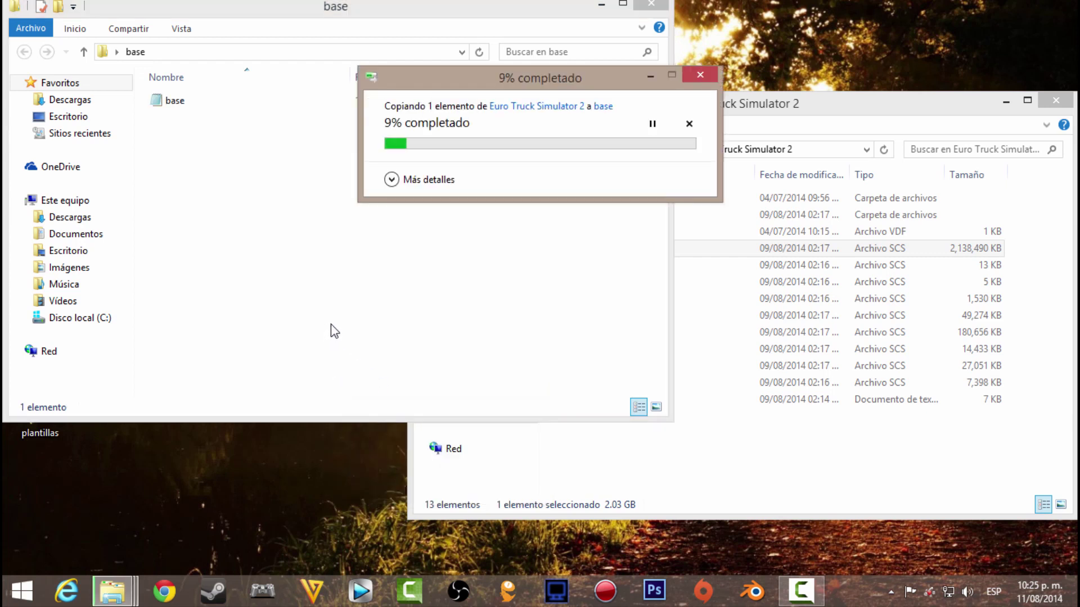
{"action": "left_click", "coordinate": [687, 483]}
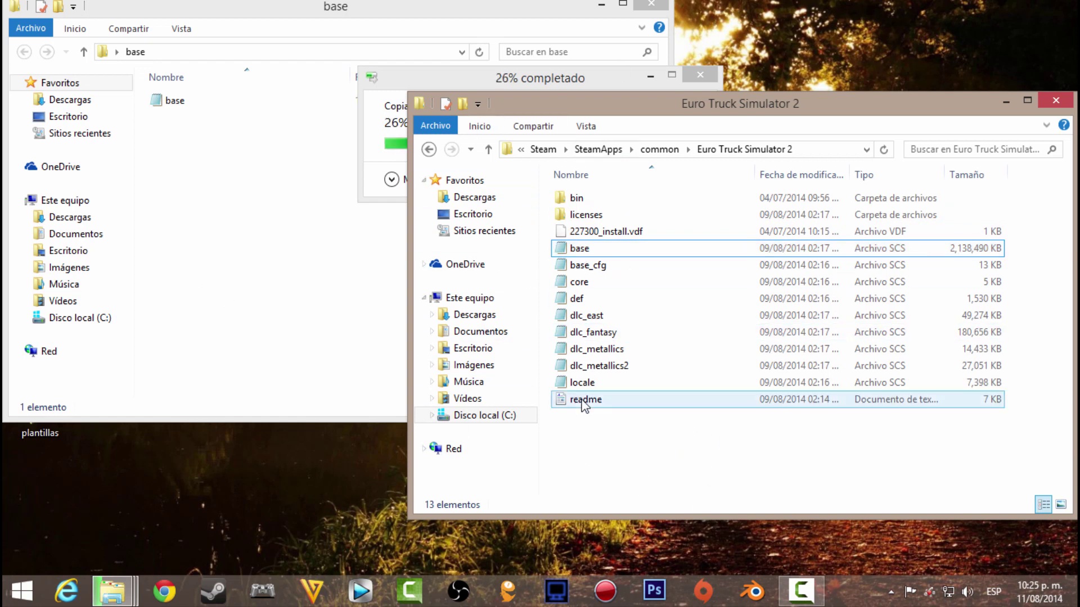
{"action": "left_click", "coordinate": [562, 253]}
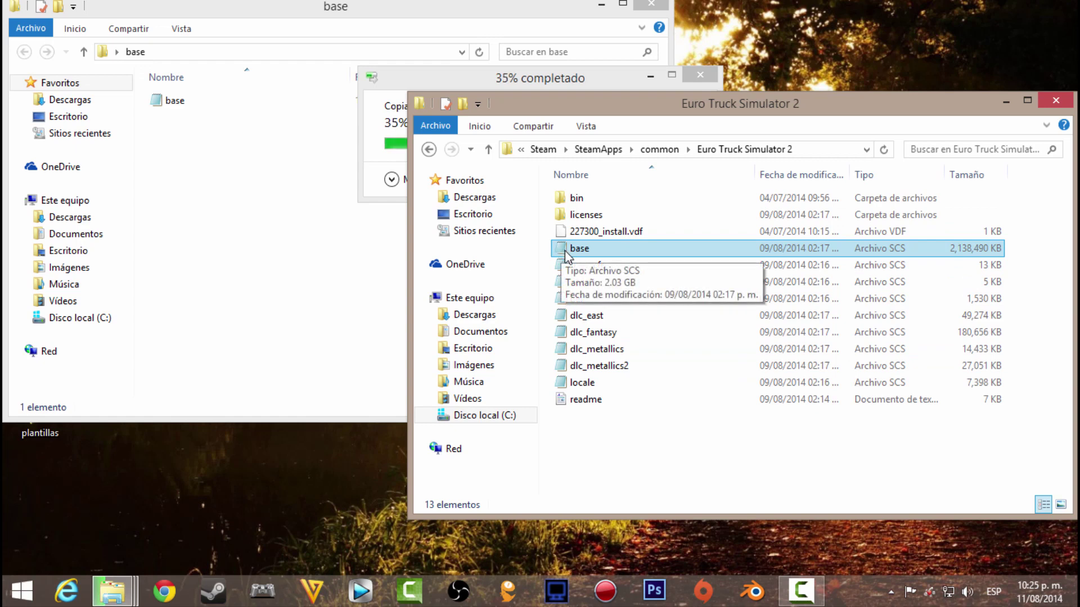
{"action": "right_click", "coordinate": [565, 253]}
{"action": "left_click", "coordinate": [698, 448]}
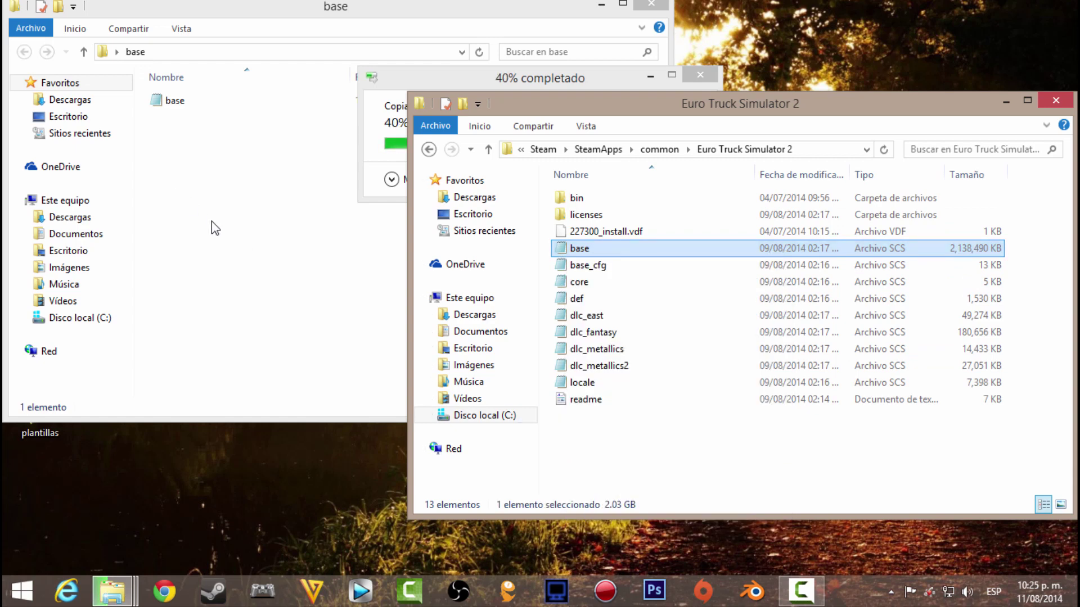
Close the Euro Truck Simulator 2 folder window and minimize the base folder and copy progress windows.
{"action": "left_click", "coordinate": [1055, 100]}
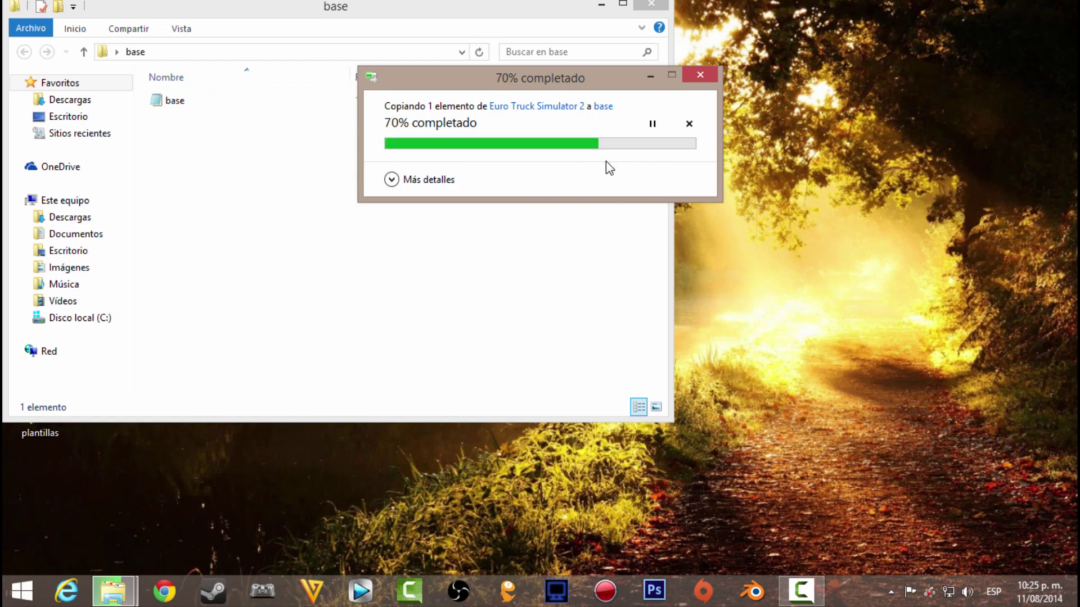
{"action": "left_click", "coordinate": [601, 6]}
{"action": "left_click", "coordinate": [648, 77]}
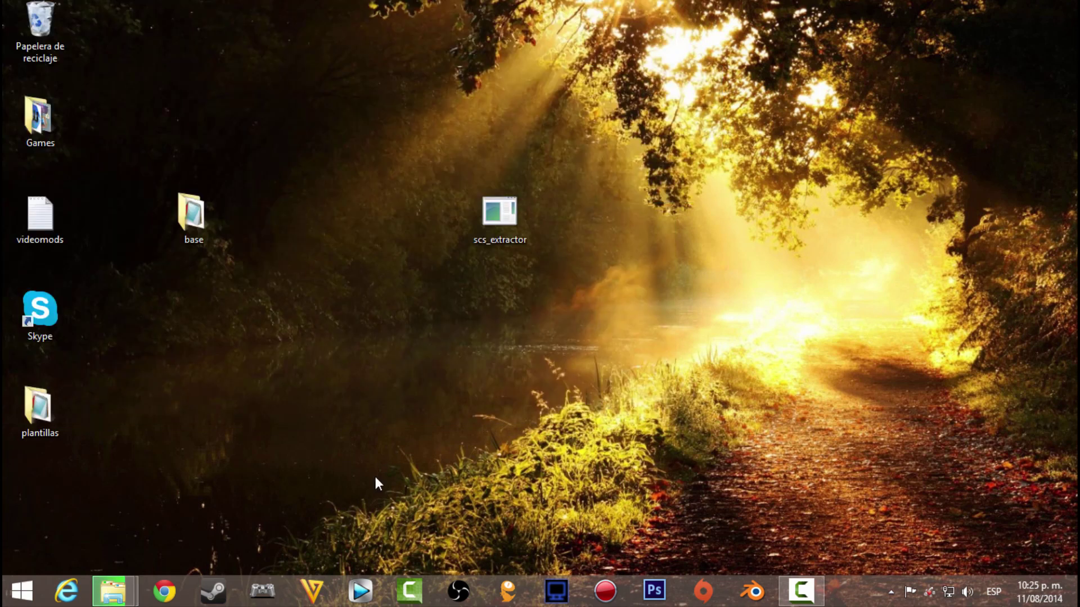
Open the desktop's base folder and move the scs_extractor application from the desktop into it.
{"action": "left_click", "coordinate": [501, 215]}
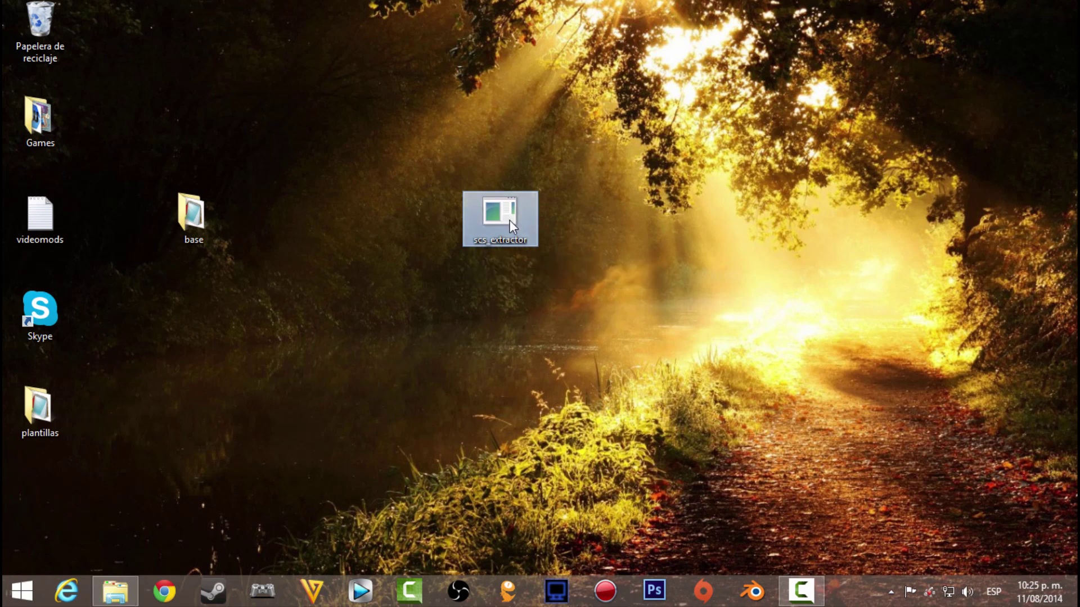
{"action": "double_click", "coordinate": [190, 226]}
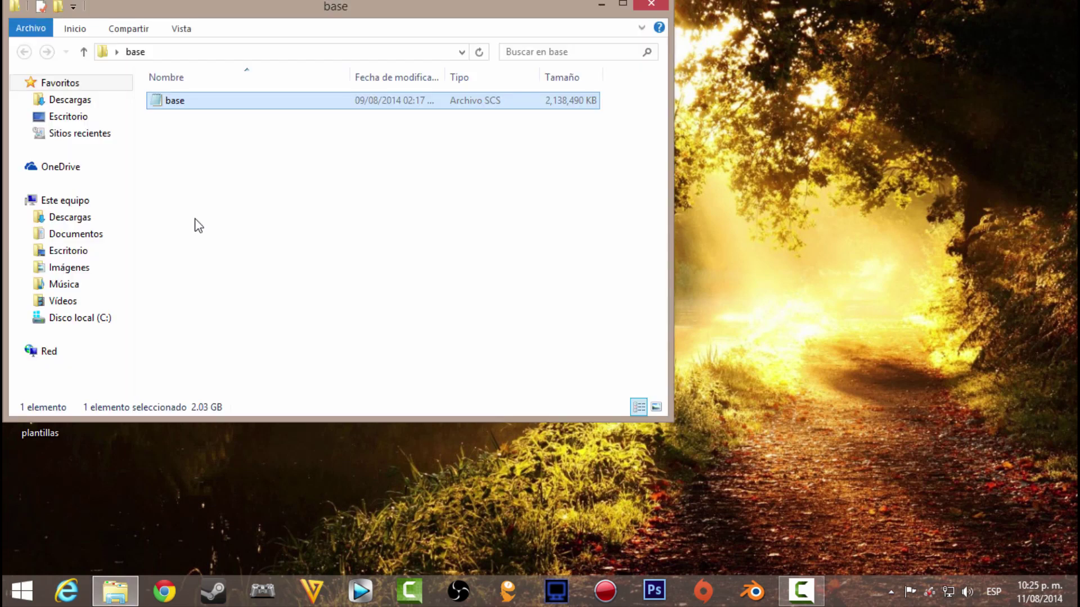
{"action": "left_click_drag", "start_coordinate": [275, 10], "coordinate": [560, 277]}
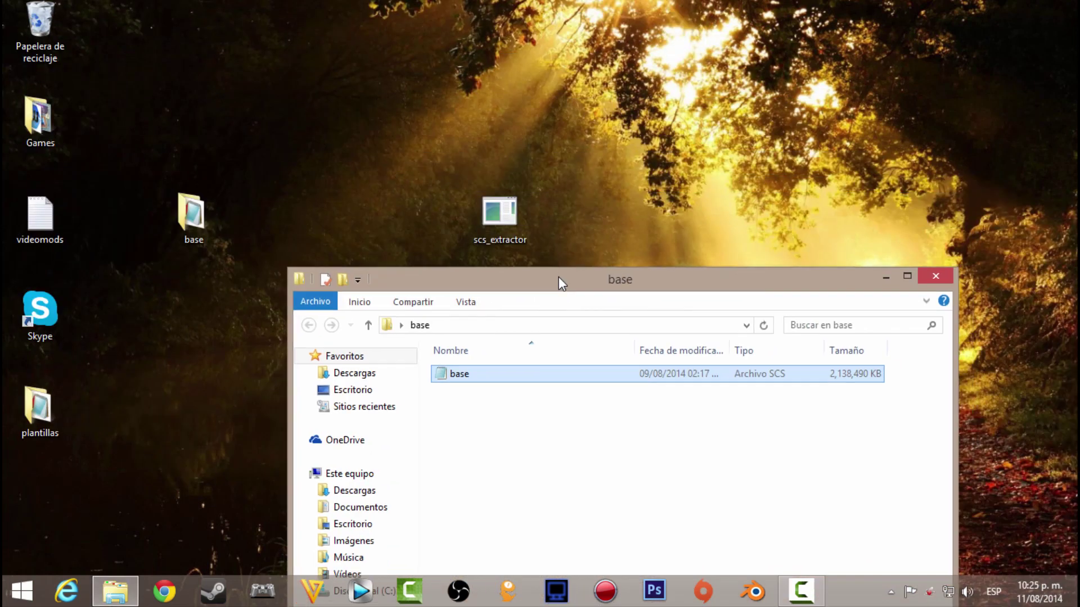
{"action": "left_click", "coordinate": [495, 228]}
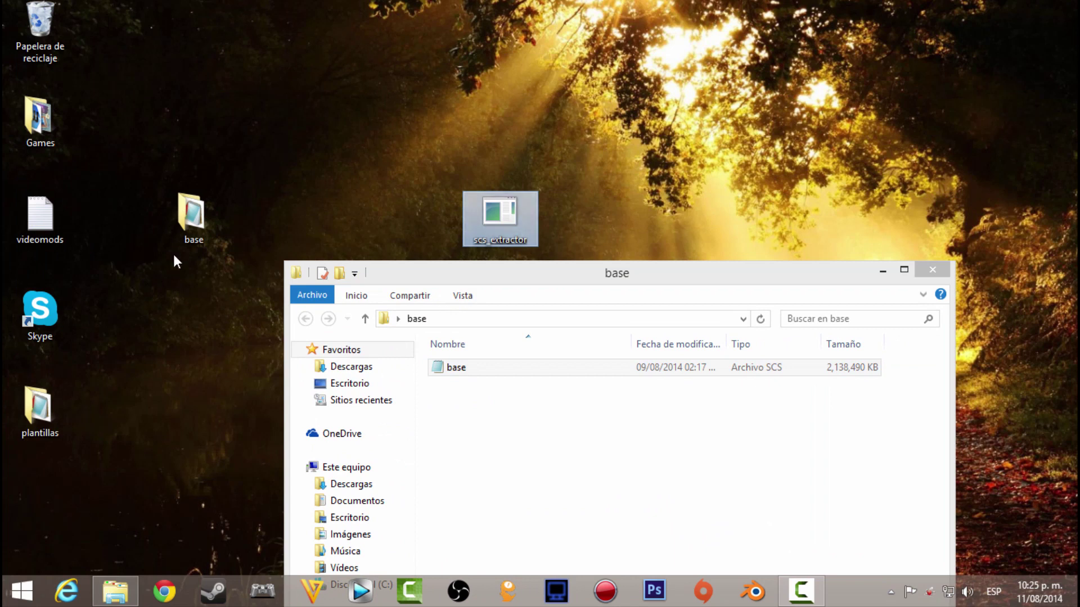
{"action": "left_click_drag", "start_coordinate": [505, 223], "coordinate": [524, 454]}
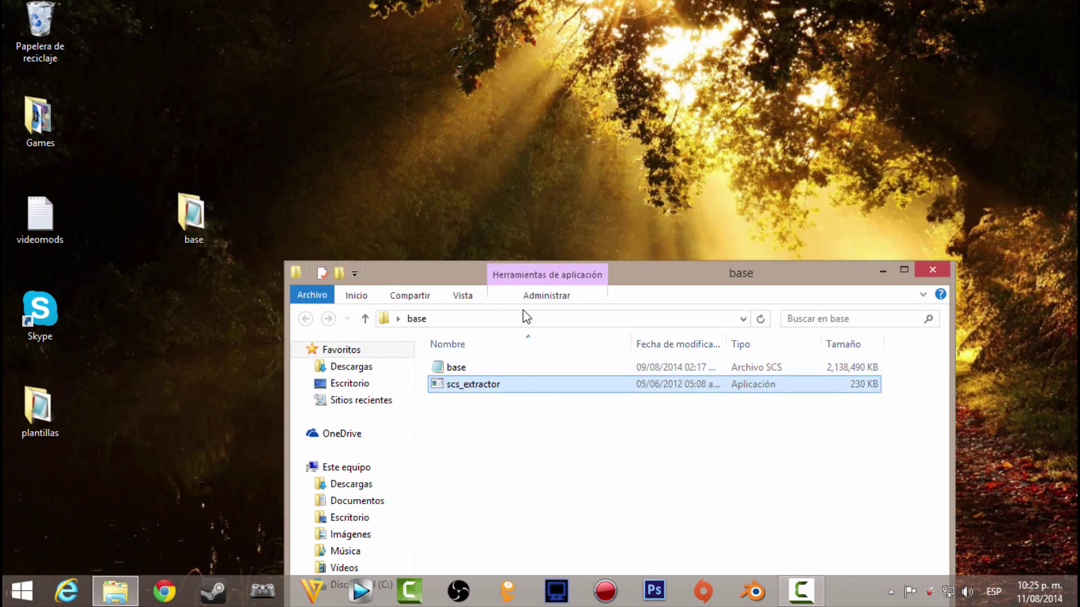
Move the base folder window higher on the desktop and run scs_extractor as administrator.
{"action": "left_click_drag", "start_coordinate": [440, 274], "coordinate": [414, 171]}
{"action": "left_click", "coordinate": [573, 420]}
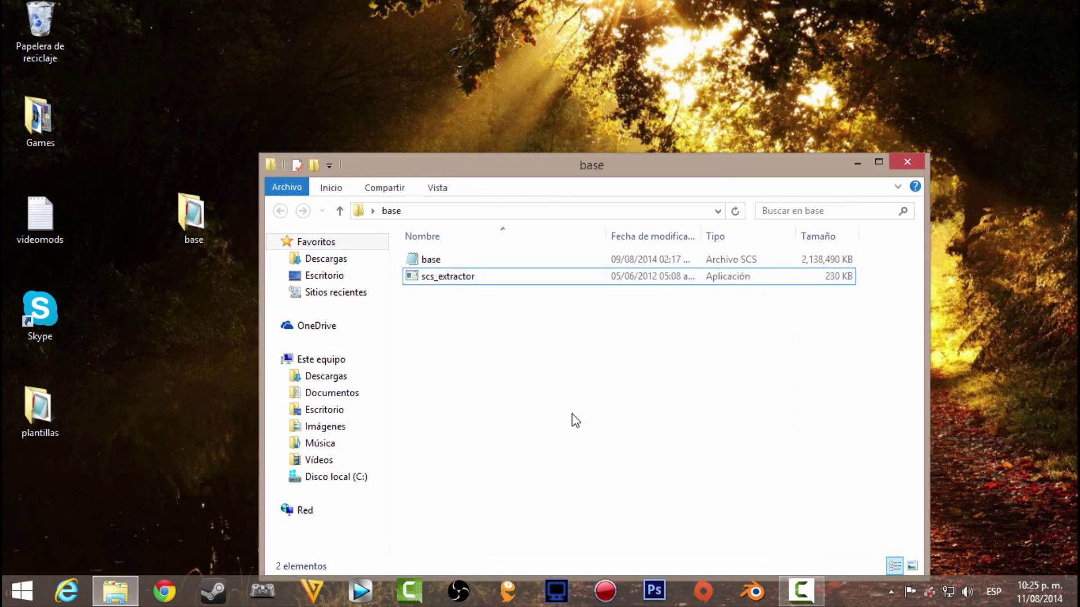
{"action": "left_click", "coordinate": [445, 272]}
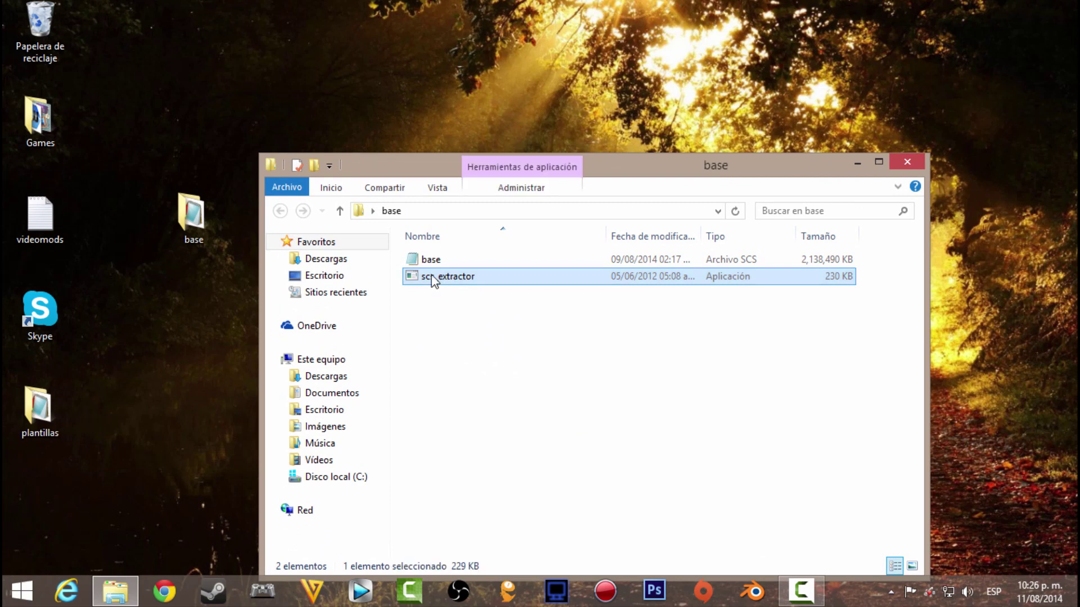
{"action": "right_click", "coordinate": [439, 276]}
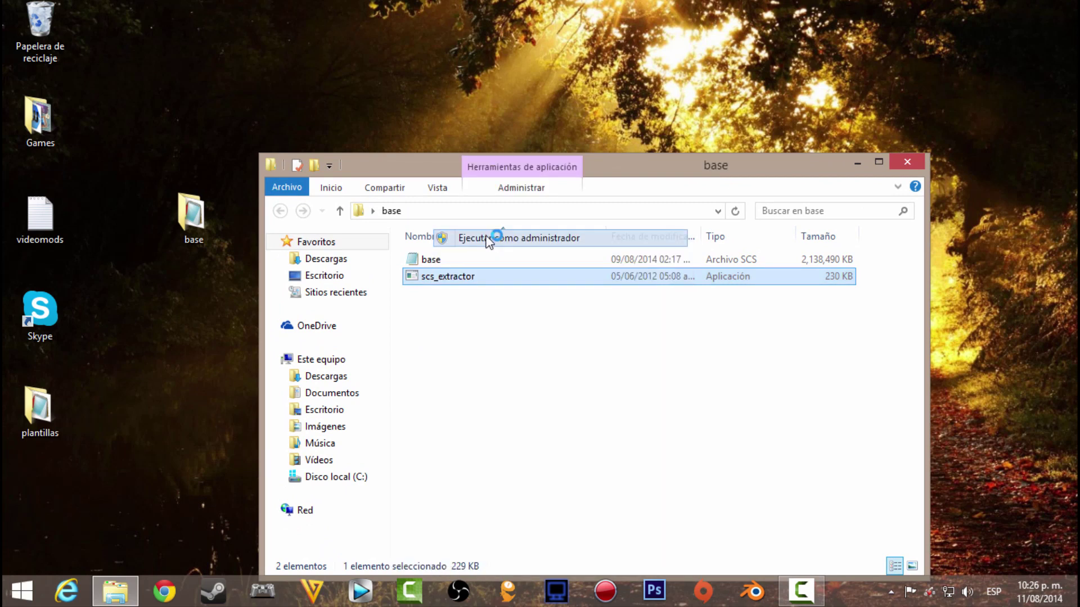
{"action": "left_click", "coordinate": [487, 239]}
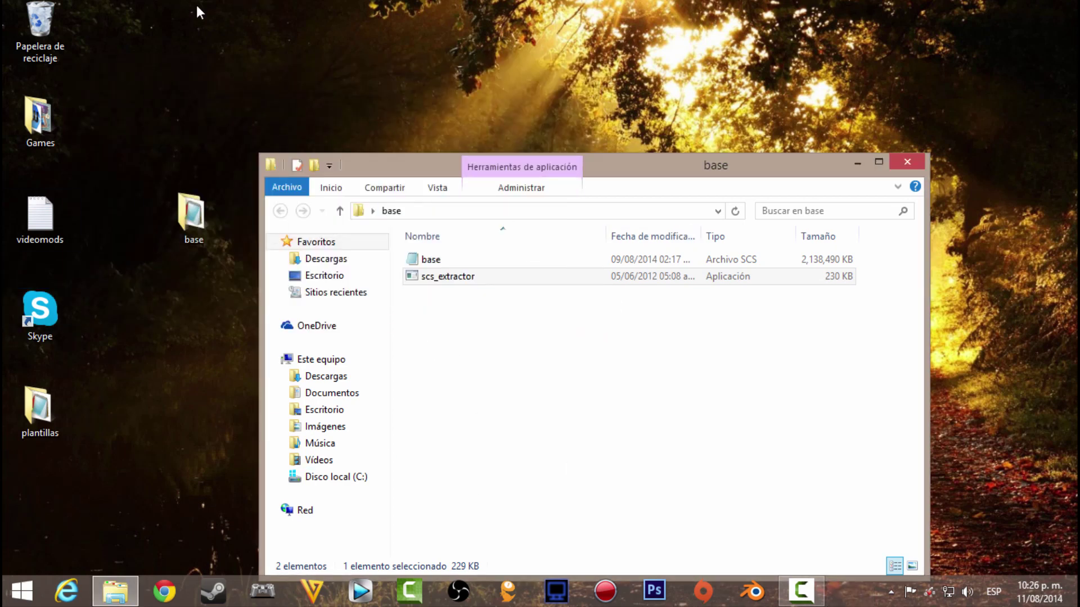
{"action": "left_click", "coordinate": [450, 349]}
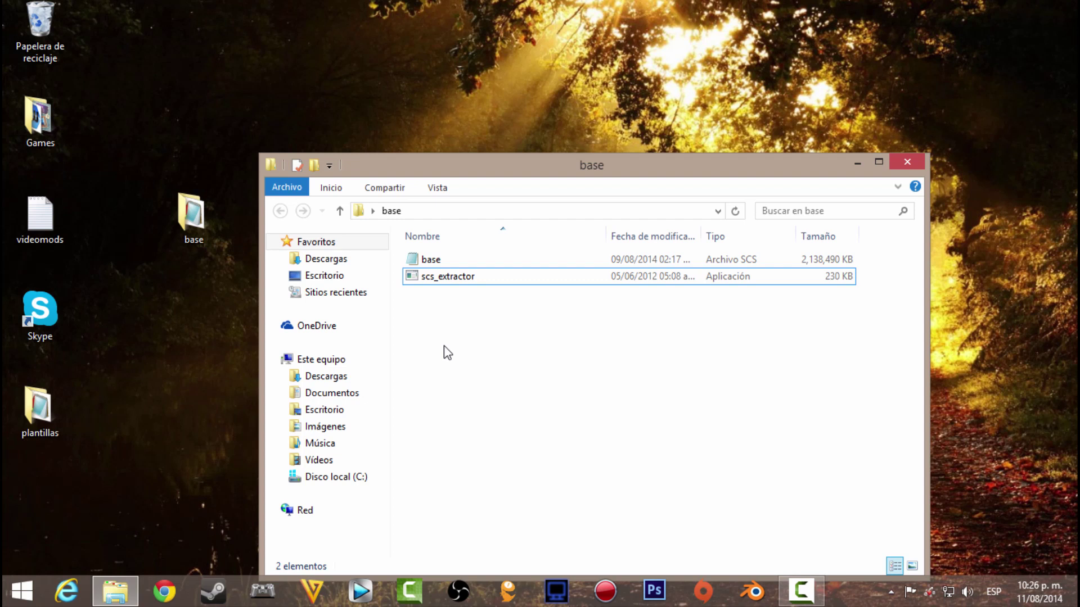
Extract the base SCS file into the base folder by opening it with scs_extractor.
{"action": "left_click", "coordinate": [423, 259]}
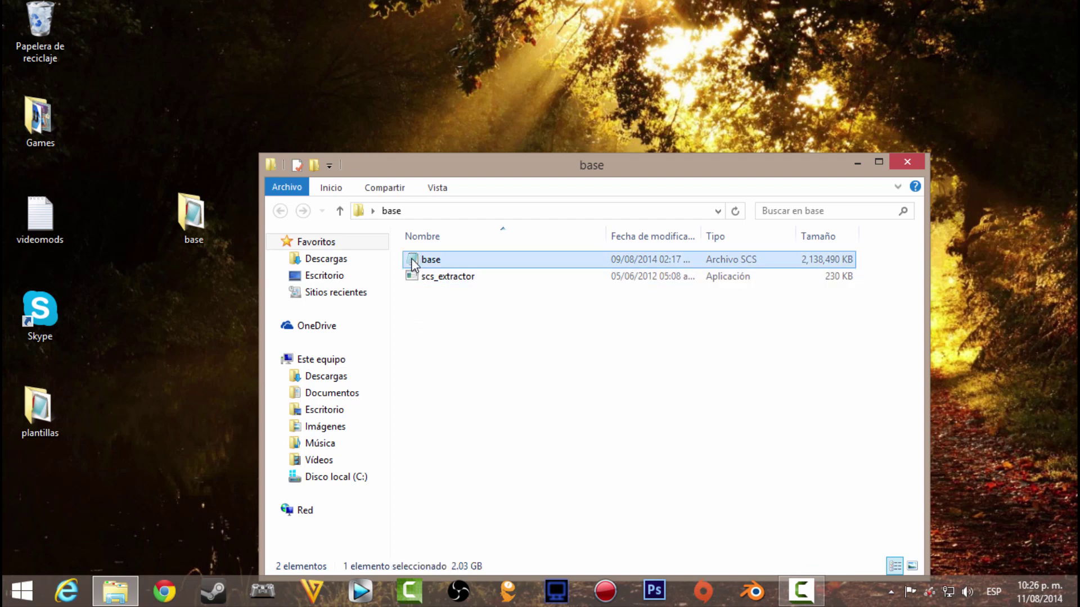
{"action": "left_click_drag", "start_coordinate": [414, 262], "coordinate": [446, 280]}
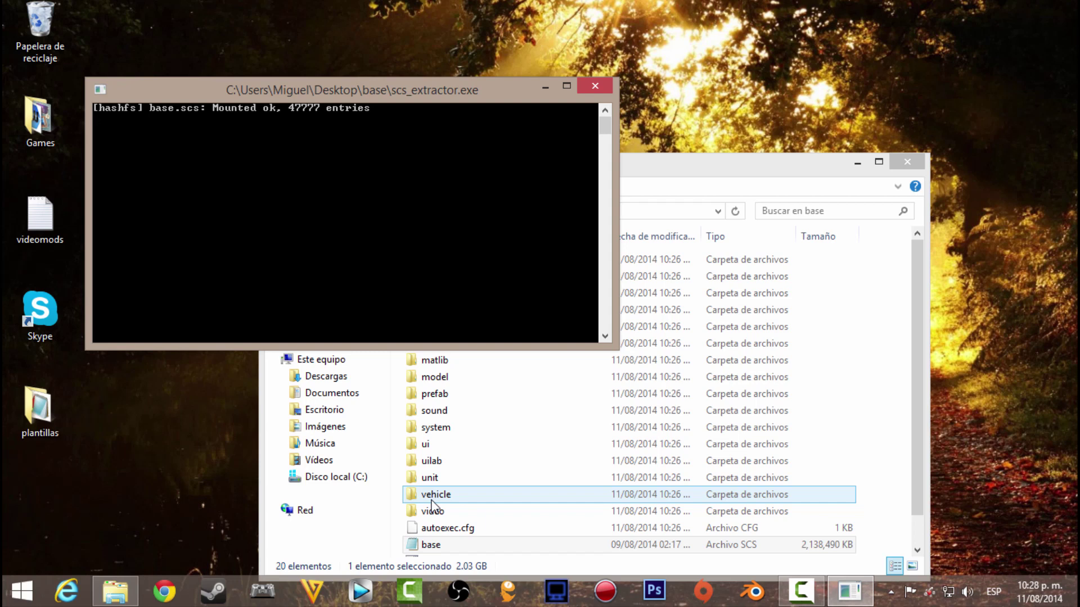
{"action": "left_click", "coordinate": [801, 590]}
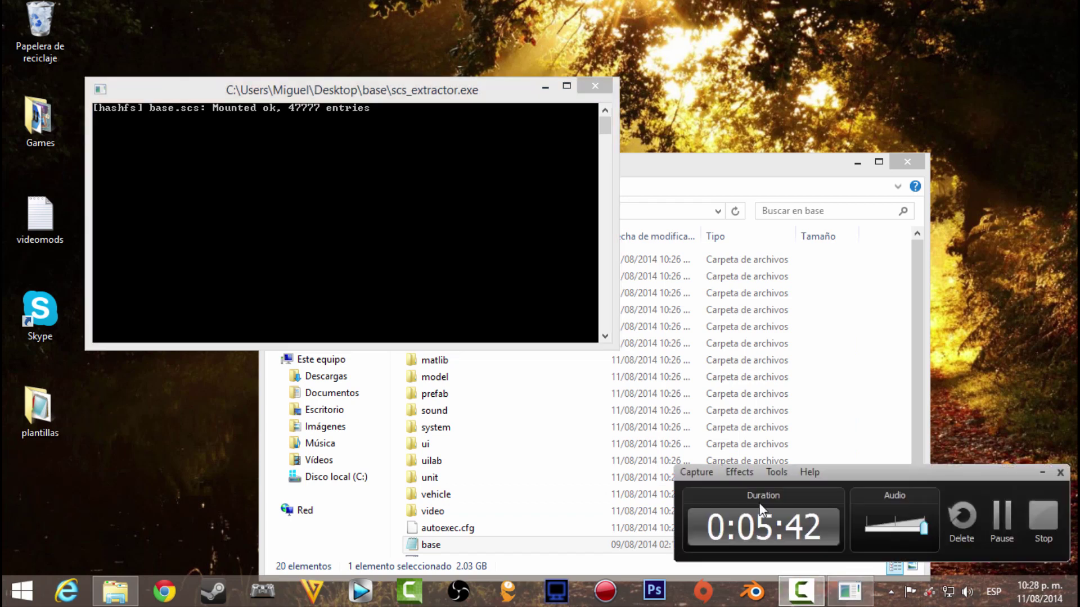
{"action": "left_click", "coordinate": [1002, 516]}
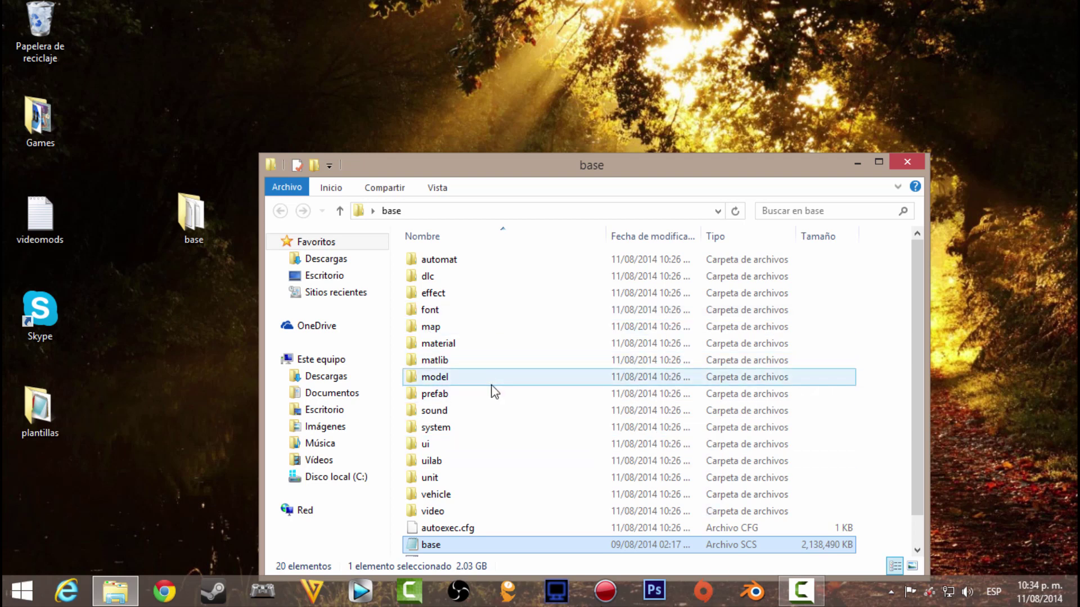
Look through the extracted items in the base folder and check the wheel folder inside vehicle.
{"action": "scroll", "coordinate": [498, 382], "scroll_direction": "down", "scroll_amount": 1}
{"action": "scroll", "coordinate": [499, 381], "scroll_direction": "up", "scroll_amount": 1}
{"action": "scroll", "coordinate": [498, 377], "scroll_direction": "down", "scroll_amount": 1}
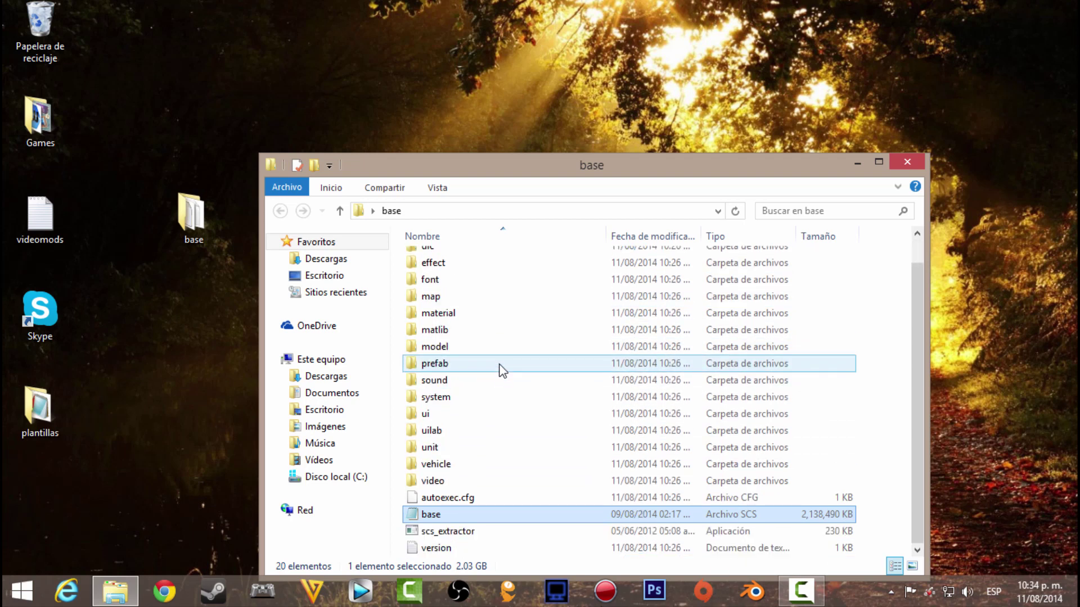
{"action": "scroll", "coordinate": [502, 366], "scroll_direction": "up", "scroll_amount": 1}
{"action": "scroll", "coordinate": [504, 362], "scroll_direction": "down", "scroll_amount": 1}
{"action": "double_click", "coordinate": [470, 466]}
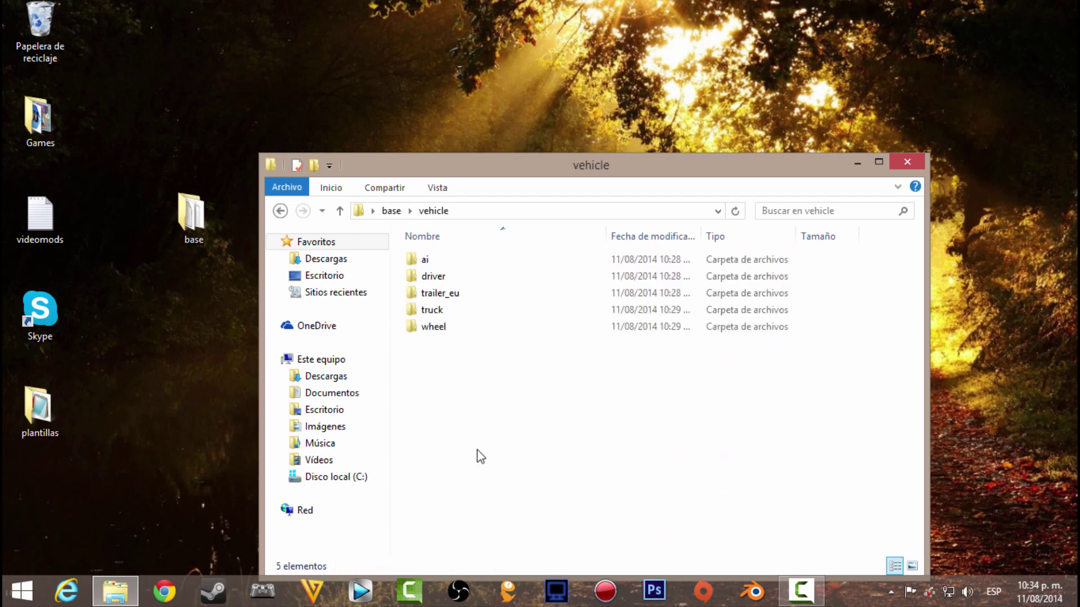
{"action": "double_click", "coordinate": [445, 326]}
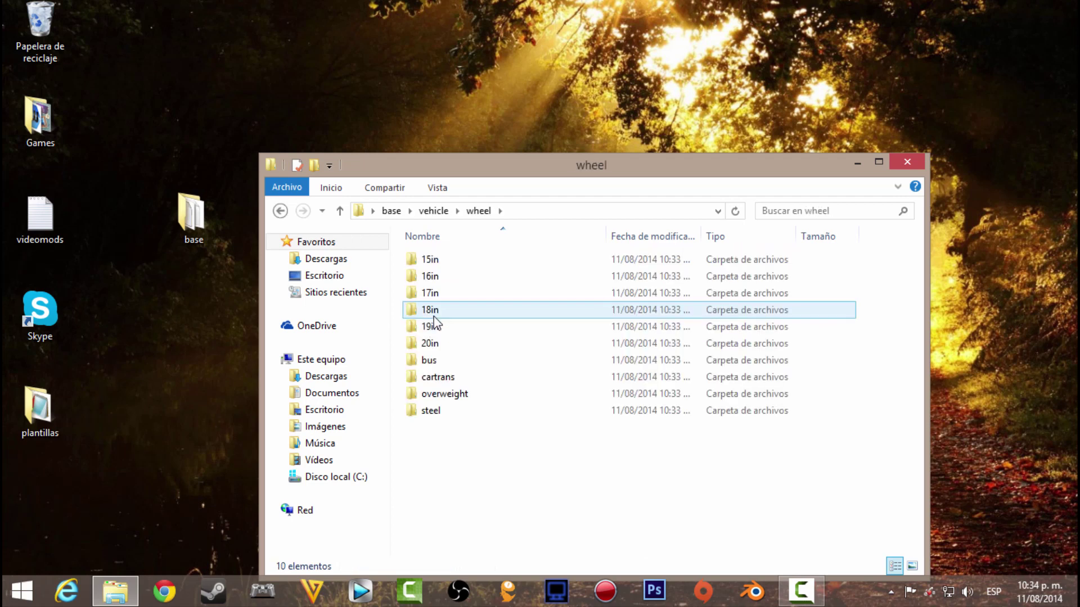
{"action": "left_click", "coordinate": [280, 210]}
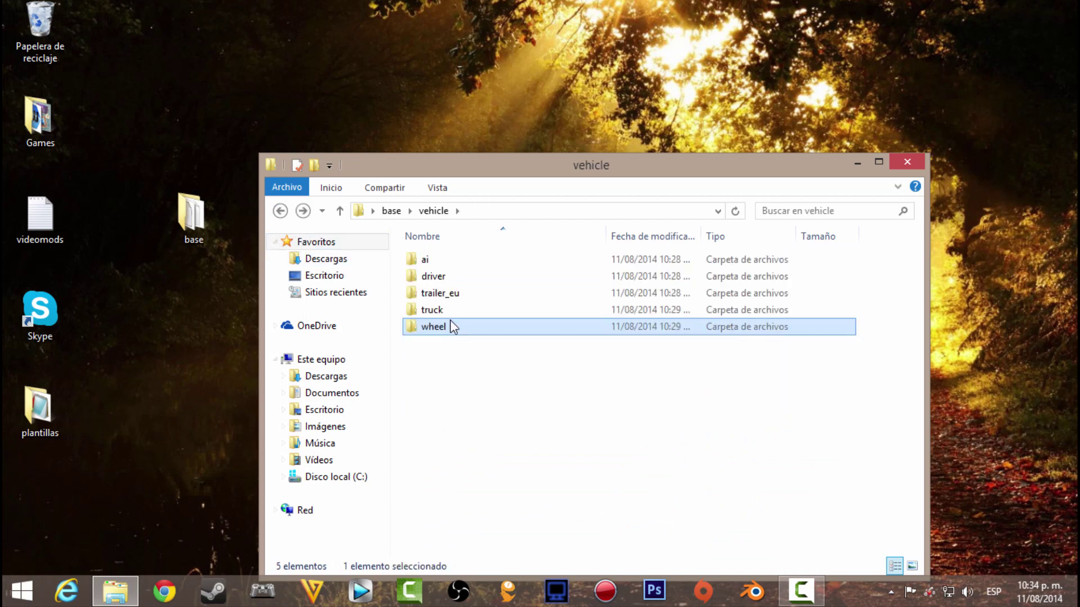
Browse the truck and trailer_eu folders inside the vehicle folder.
{"action": "double_click", "coordinate": [444, 309]}
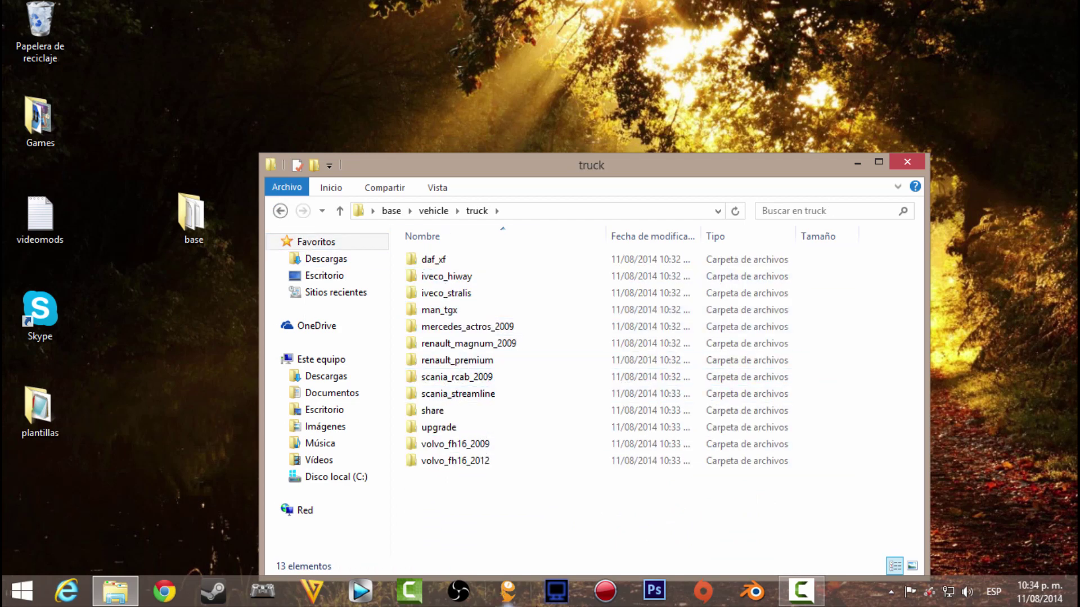
{"action": "left_click", "coordinate": [280, 210]}
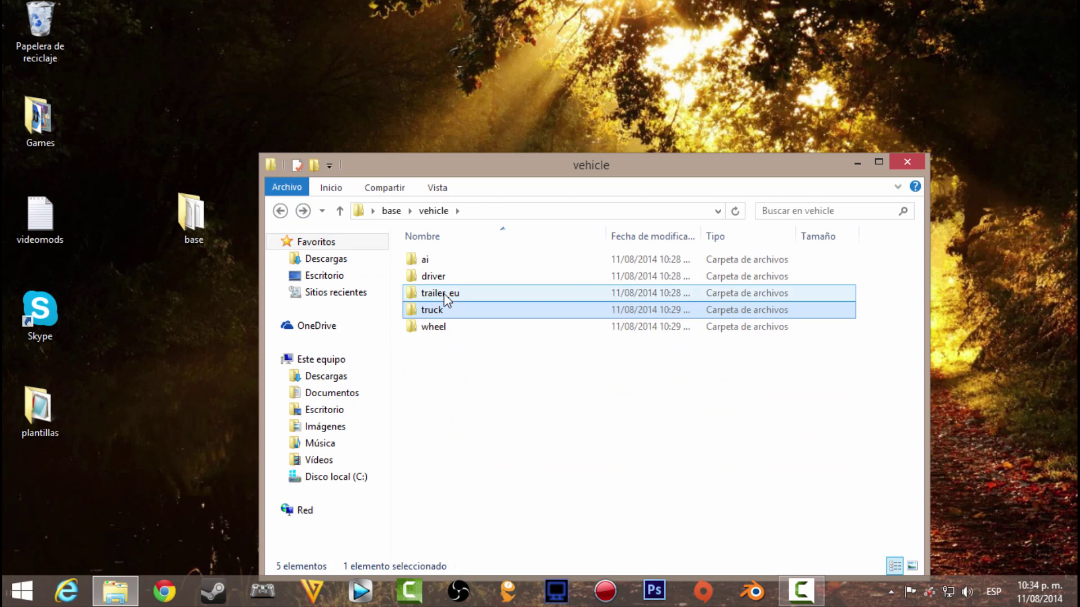
{"action": "double_click", "coordinate": [444, 293]}
{"action": "scroll", "coordinate": [483, 374], "scroll_direction": "down", "scroll_amount": 1}
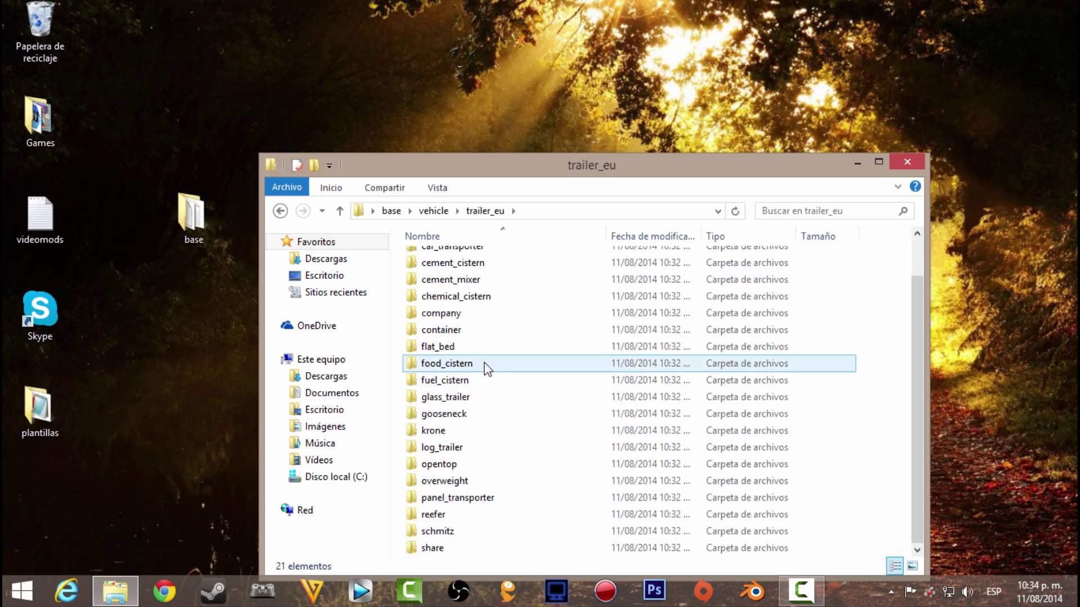
{"action": "scroll", "coordinate": [487, 369], "scroll_direction": "up", "scroll_amount": 1}
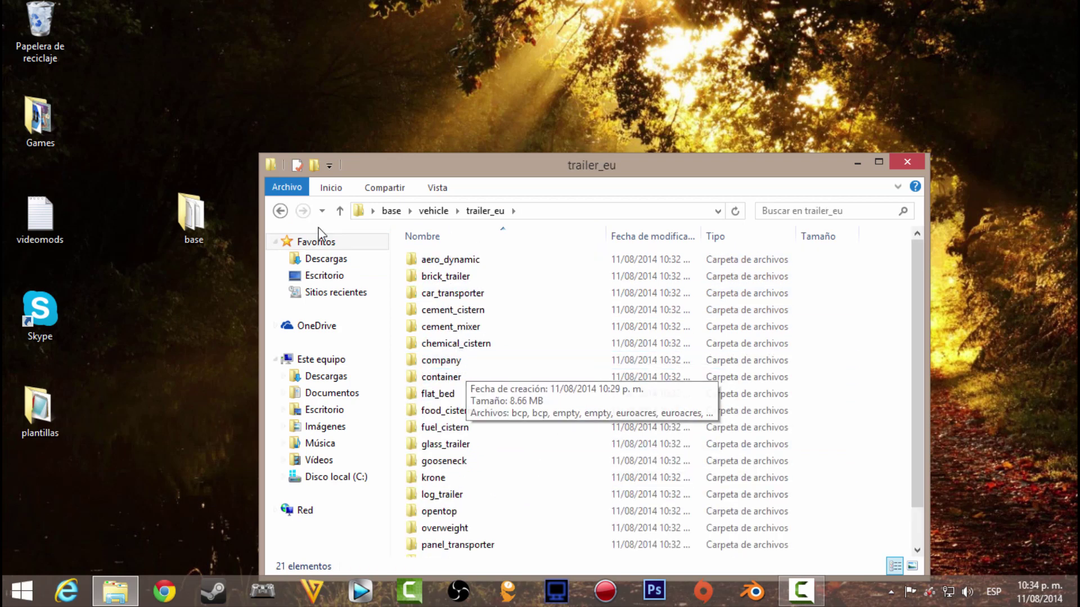
Open the cement_cistern folder and view its lamp_mask and cistern_plain DDS images.
{"action": "double_click", "coordinate": [465, 310]}
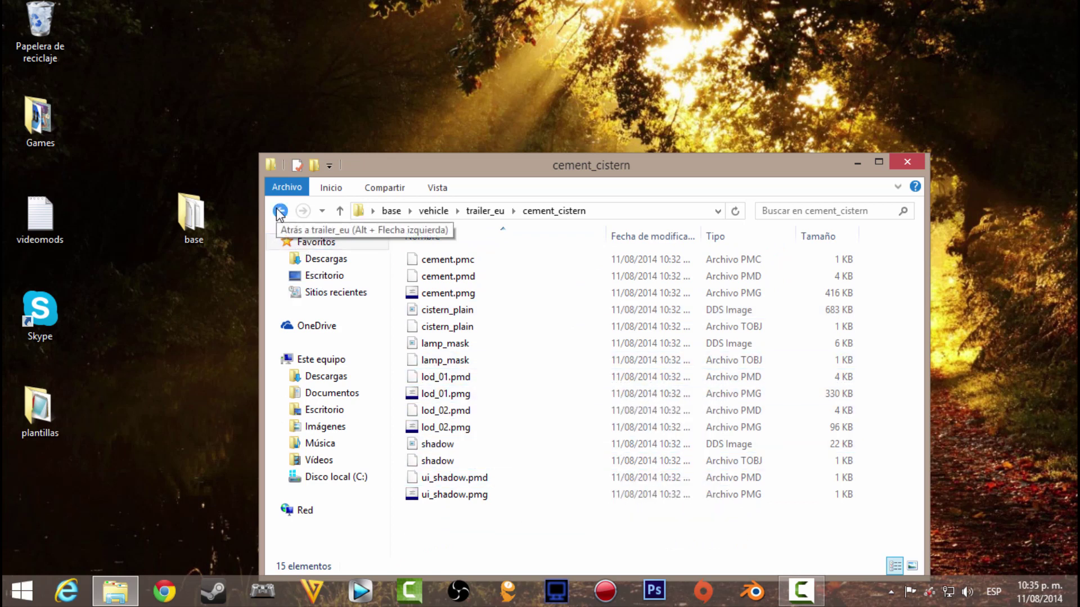
{"action": "left_click", "coordinate": [438, 349]}
{"action": "double_click", "coordinate": [438, 349]}
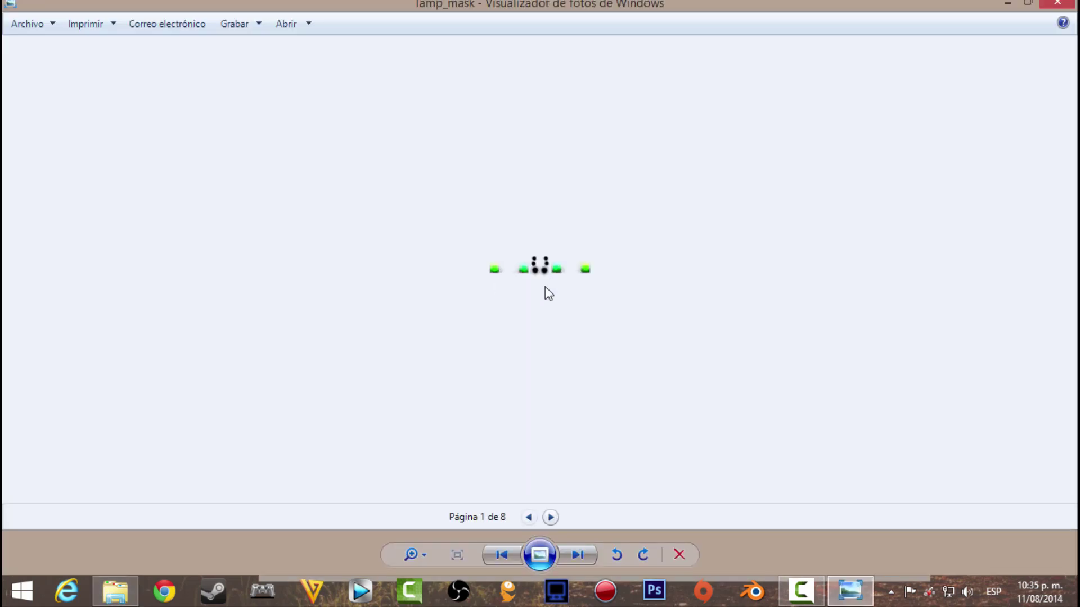
{"action": "left_click", "coordinate": [1057, 4]}
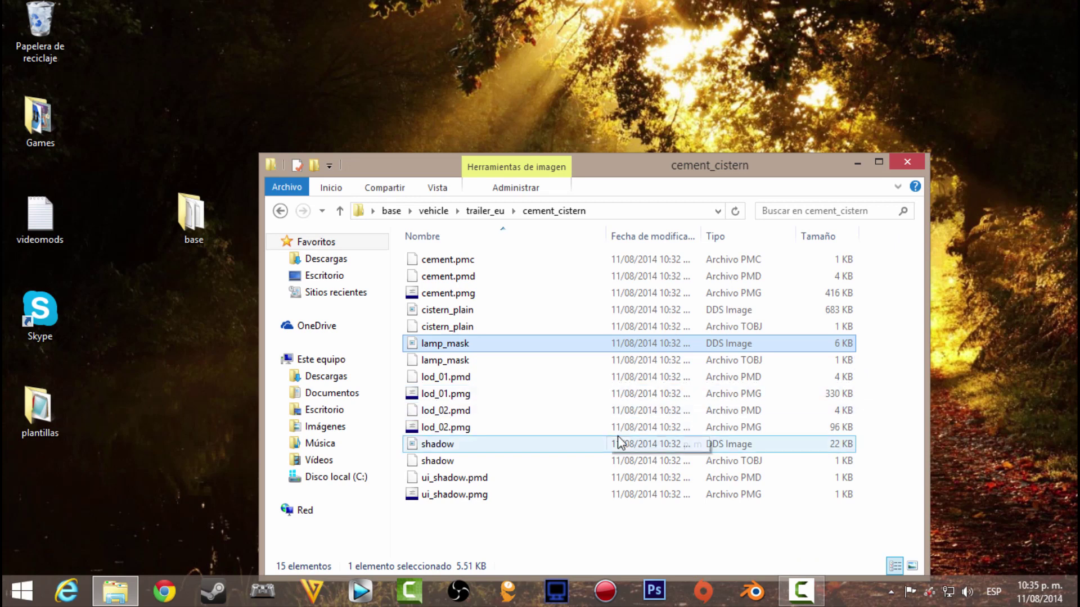
{"action": "left_click", "coordinate": [612, 310]}
{"action": "double_click", "coordinate": [451, 310]}
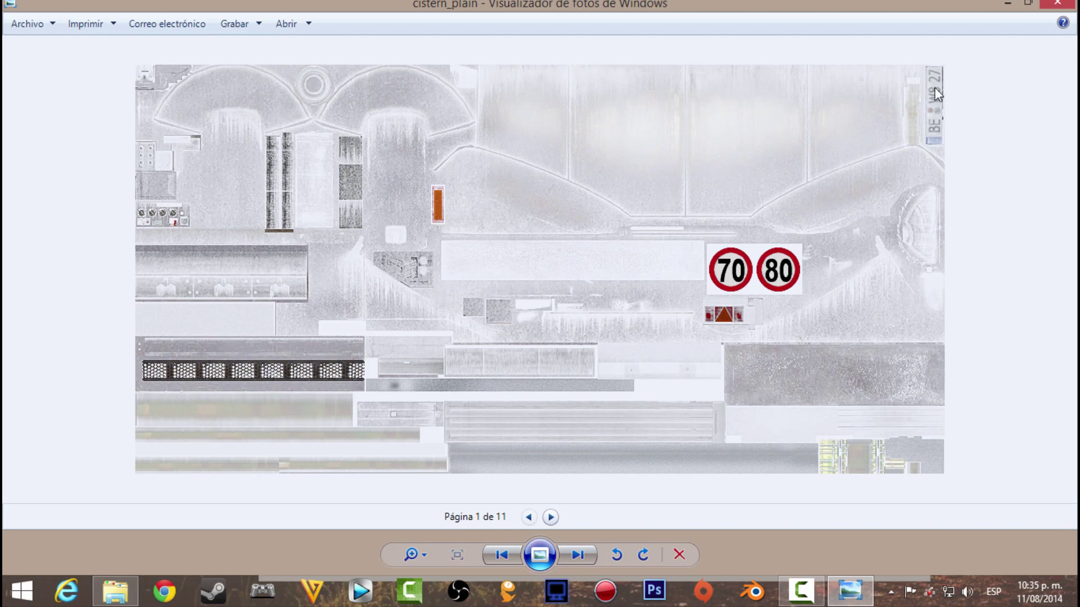
{"action": "left_click", "coordinate": [1057, 3]}
Return to the base folder, look over its subfolders including map, and close the window.
{"action": "left_click", "coordinate": [281, 214]}
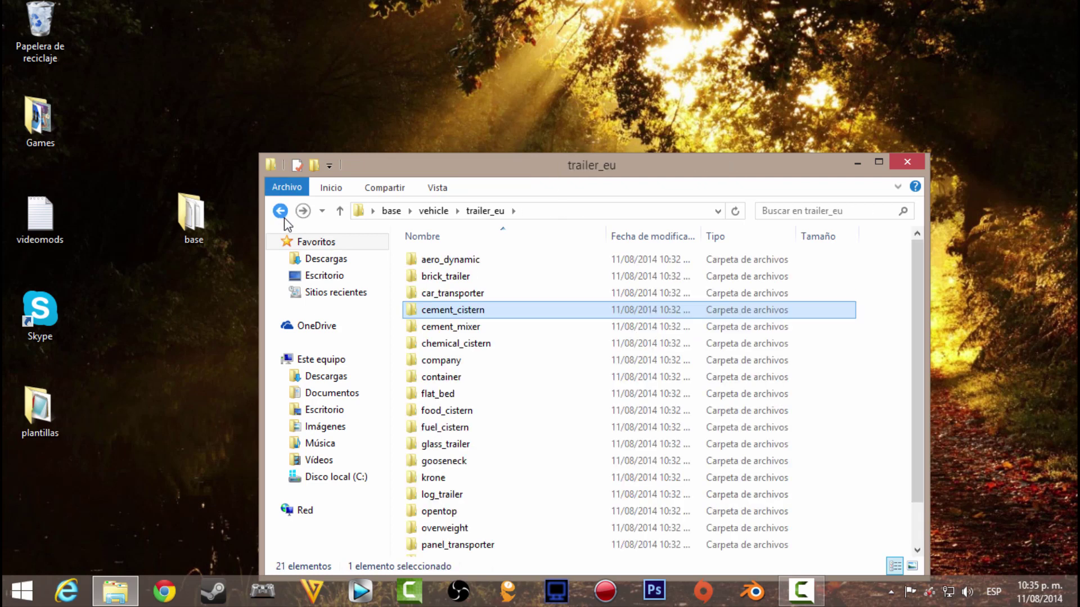
{"action": "left_click", "coordinate": [282, 213]}
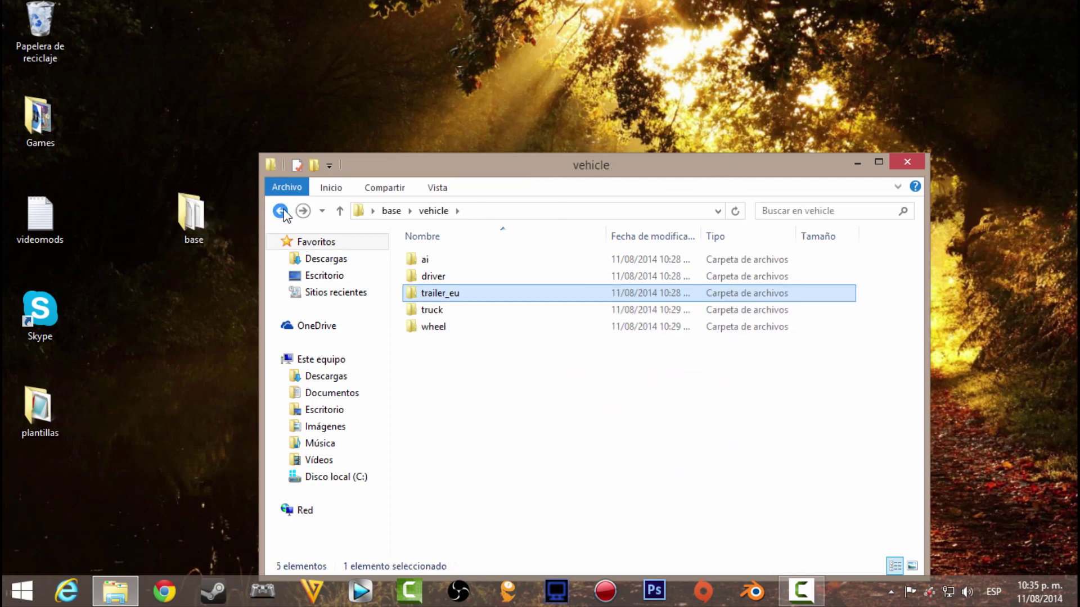
{"action": "left_click", "coordinate": [281, 212]}
{"action": "scroll", "coordinate": [477, 369], "scroll_direction": "down", "scroll_amount": 1}
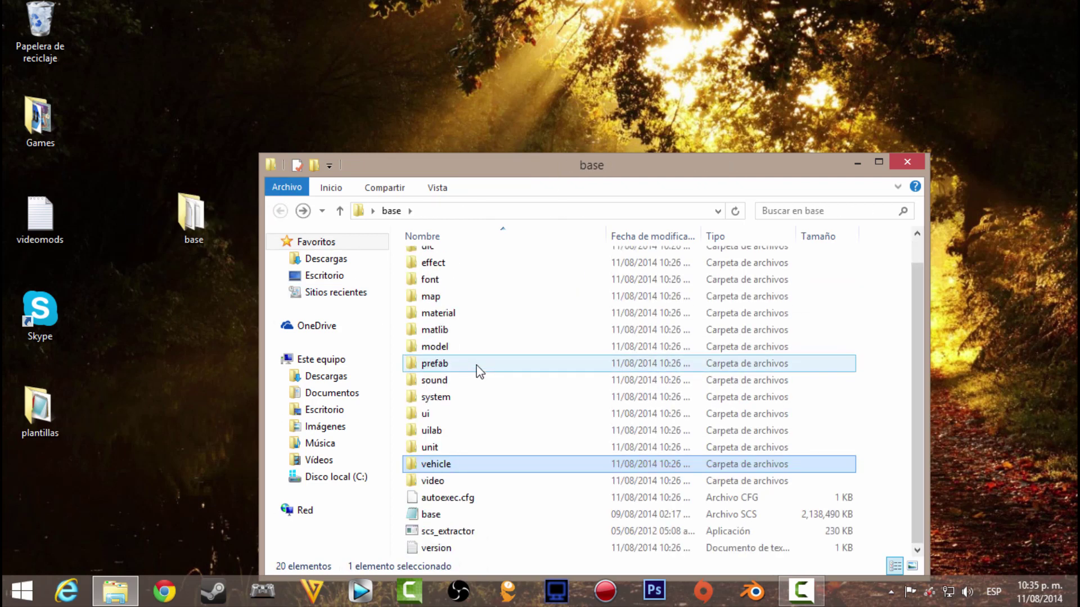
{"action": "scroll", "coordinate": [477, 369], "scroll_direction": "up", "scroll_amount": 1}
{"action": "scroll", "coordinate": [479, 371], "scroll_direction": "down", "scroll_amount": 1}
{"action": "scroll", "coordinate": [476, 369], "scroll_direction": "up", "scroll_amount": 1}
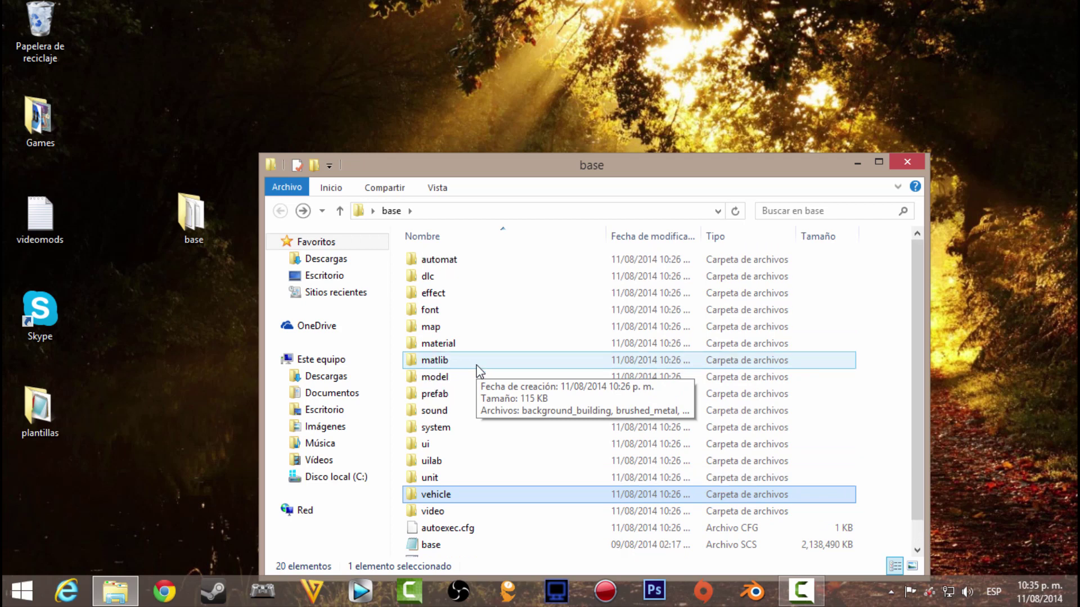
{"action": "double_click", "coordinate": [451, 329]}
{"action": "left_click", "coordinate": [280, 211]}
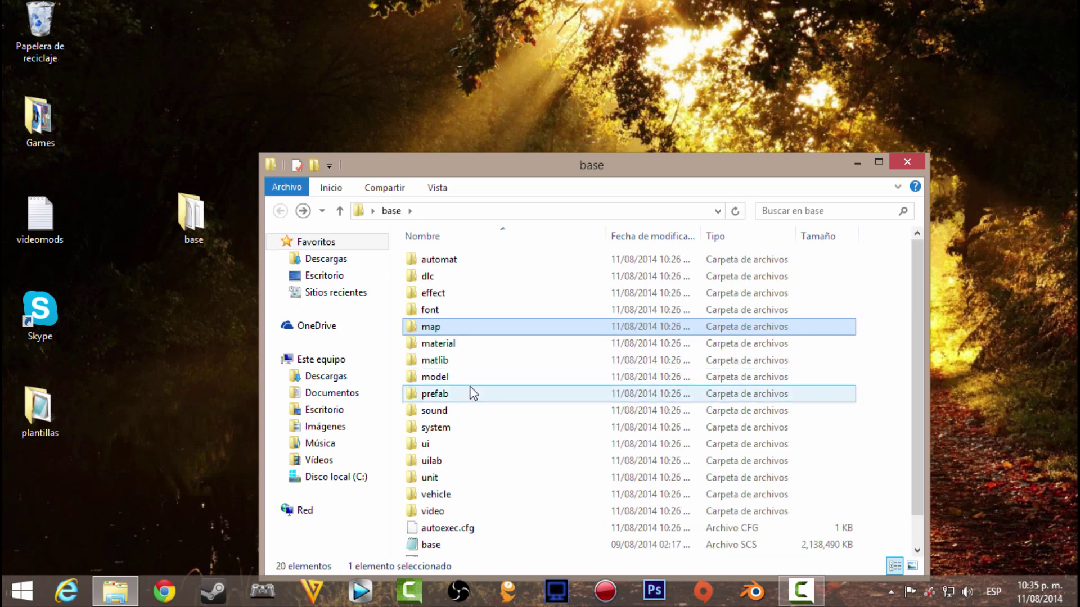
{"action": "scroll", "coordinate": [472, 393], "scroll_direction": "down", "scroll_amount": 1}
{"action": "scroll", "coordinate": [472, 393], "scroll_direction": "up", "scroll_amount": 1}
{"action": "left_click", "coordinate": [216, 208]}
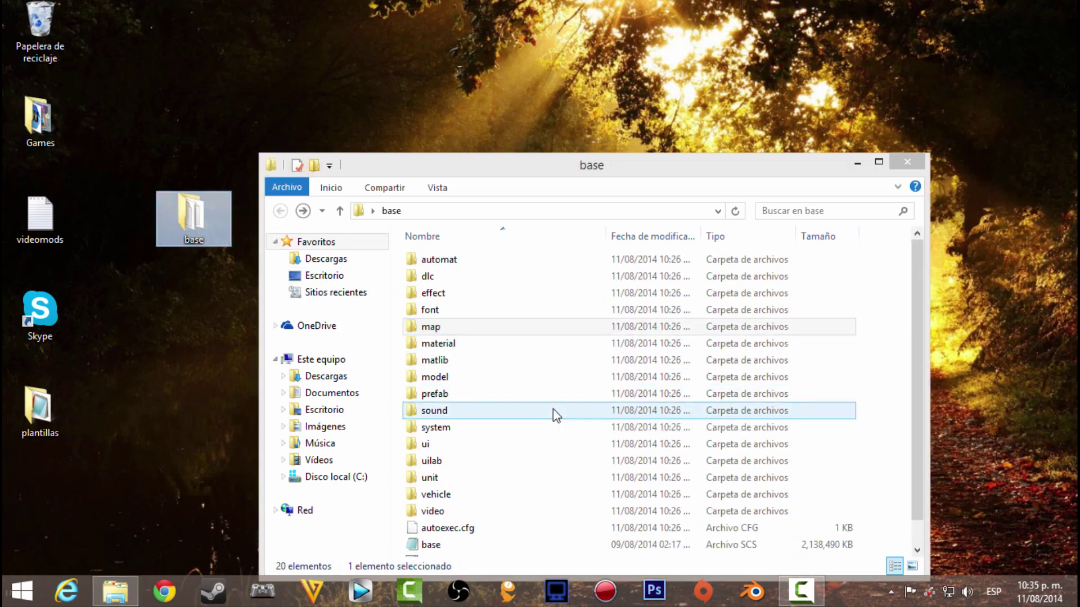
{"action": "left_click", "coordinate": [893, 176]}
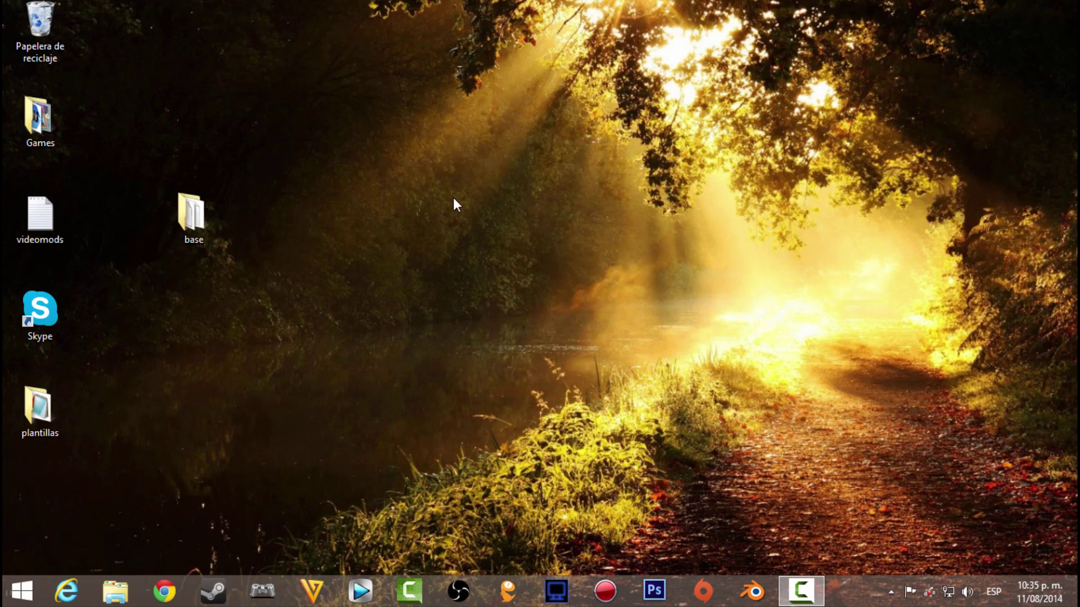
Move the base folder toward the middle of the desktop and review its contents.
{"action": "left_click_drag", "start_coordinate": [190, 222], "coordinate": [417, 197]}
{"action": "double_click", "coordinate": [417, 200]}
{"action": "scroll", "coordinate": [551, 360], "scroll_direction": "down", "scroll_amount": 1}
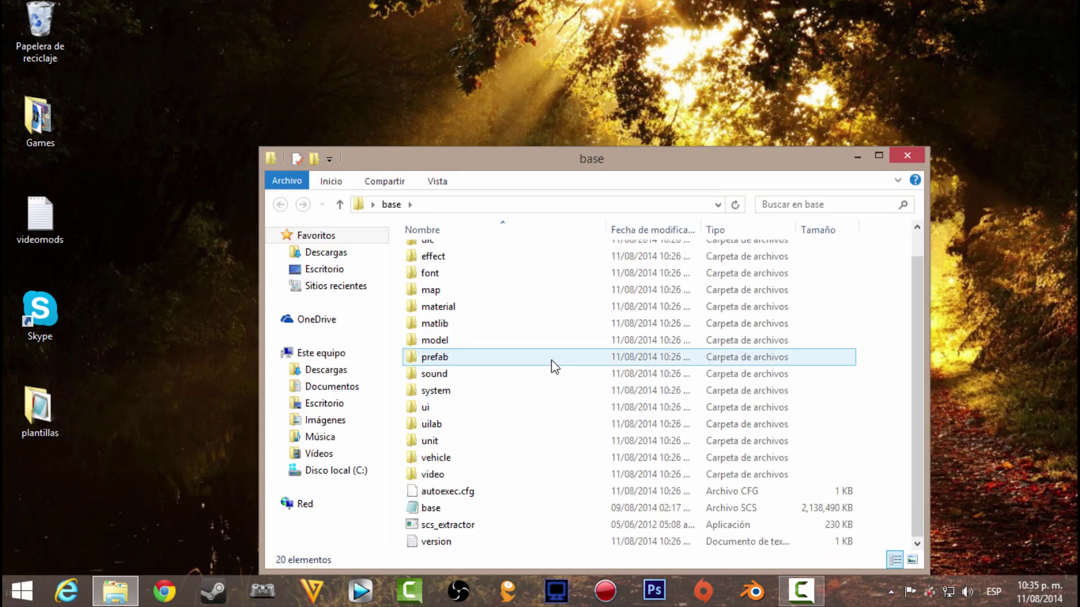
{"action": "left_click", "coordinate": [907, 155]}
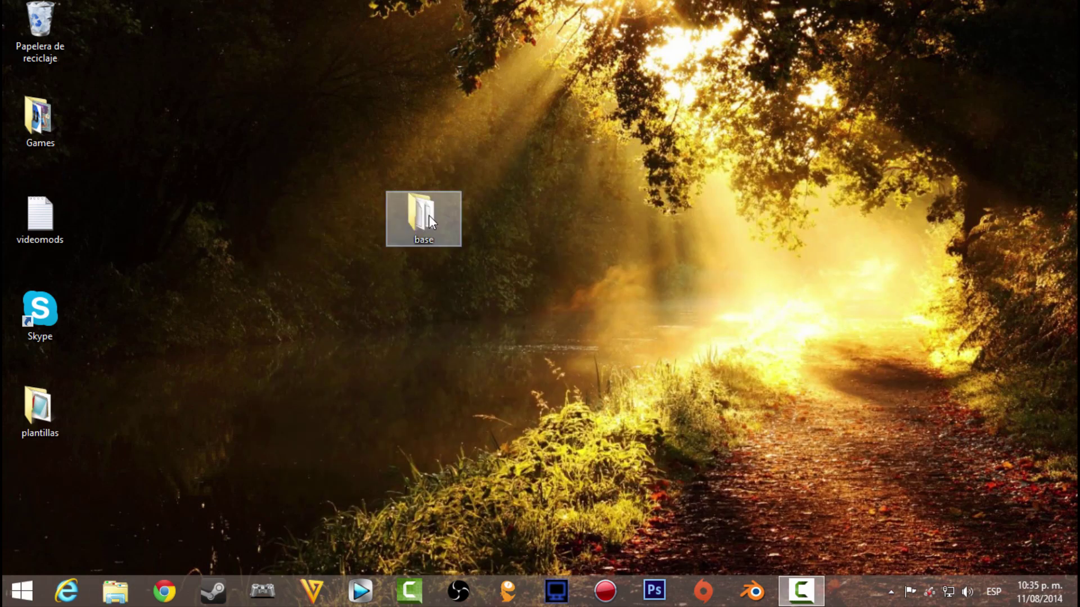
Move the base folder up to the same row as the Games folder on the desktop and deselect it.
{"action": "left_click", "coordinate": [335, 128]}
{"action": "left_click_drag", "start_coordinate": [335, 128], "coordinate": [318, 104]}
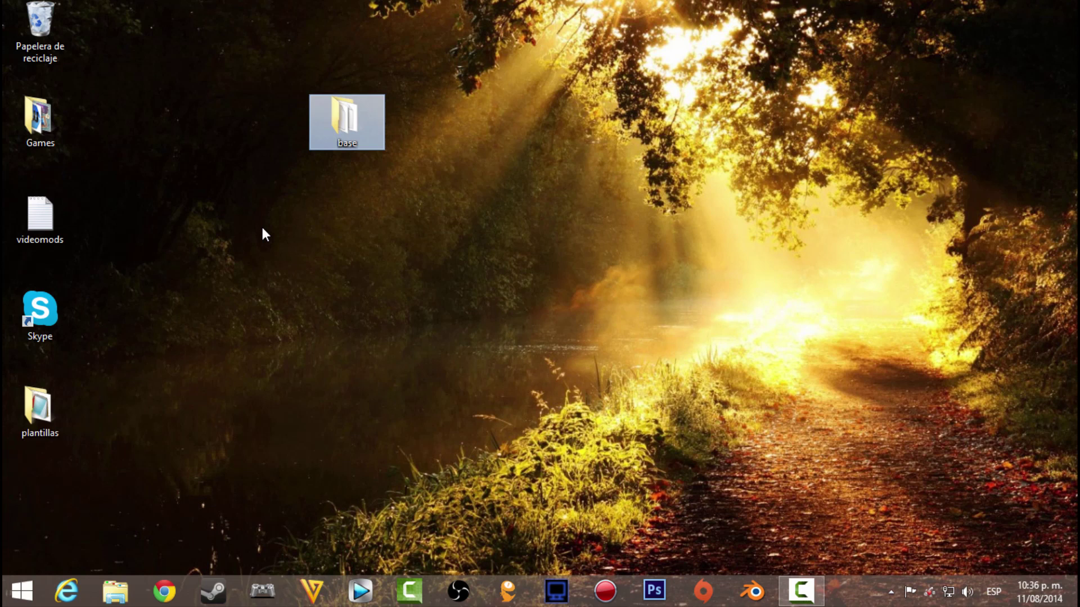
{"action": "left_click", "coordinate": [396, 282]}
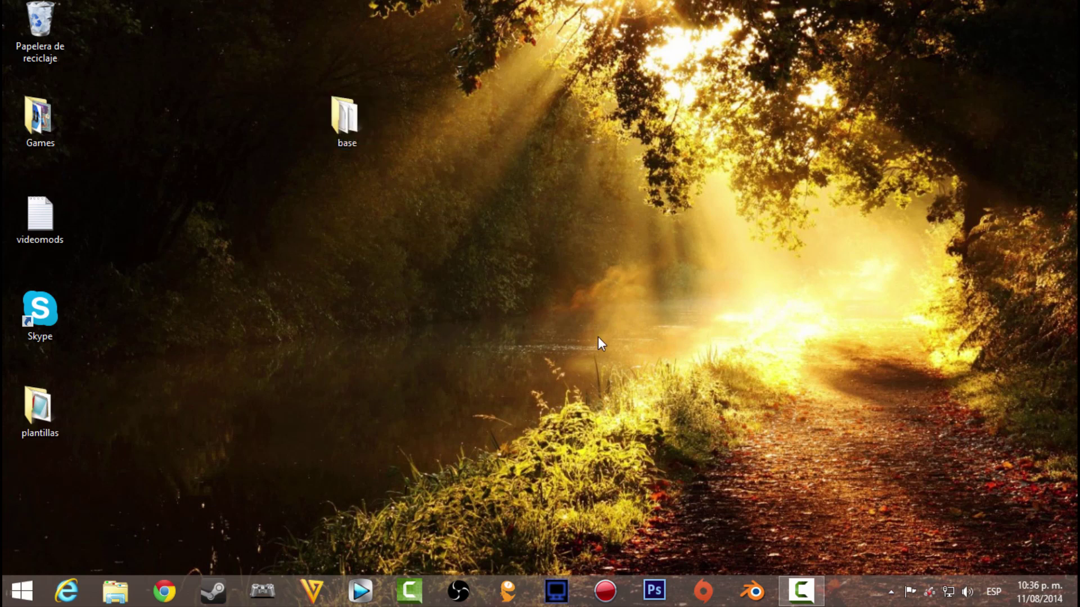